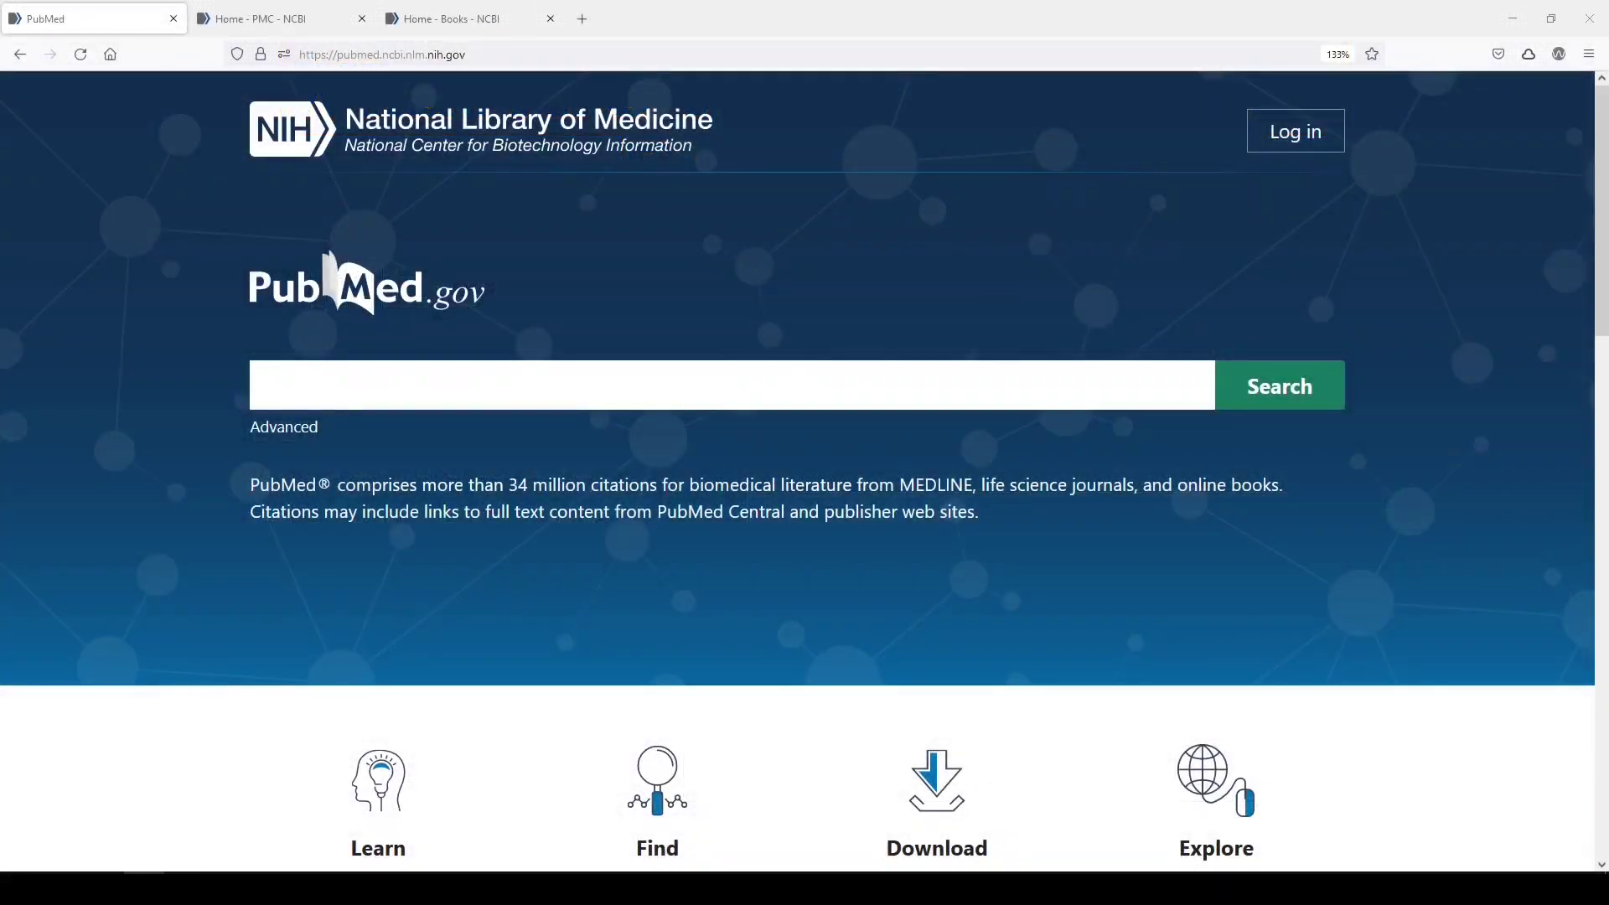
Search PubMed for "endurance"[tw] AND "high intensity interval"[tw], returning 727 results
{"action": "left_click", "coordinate": [380, 372]}
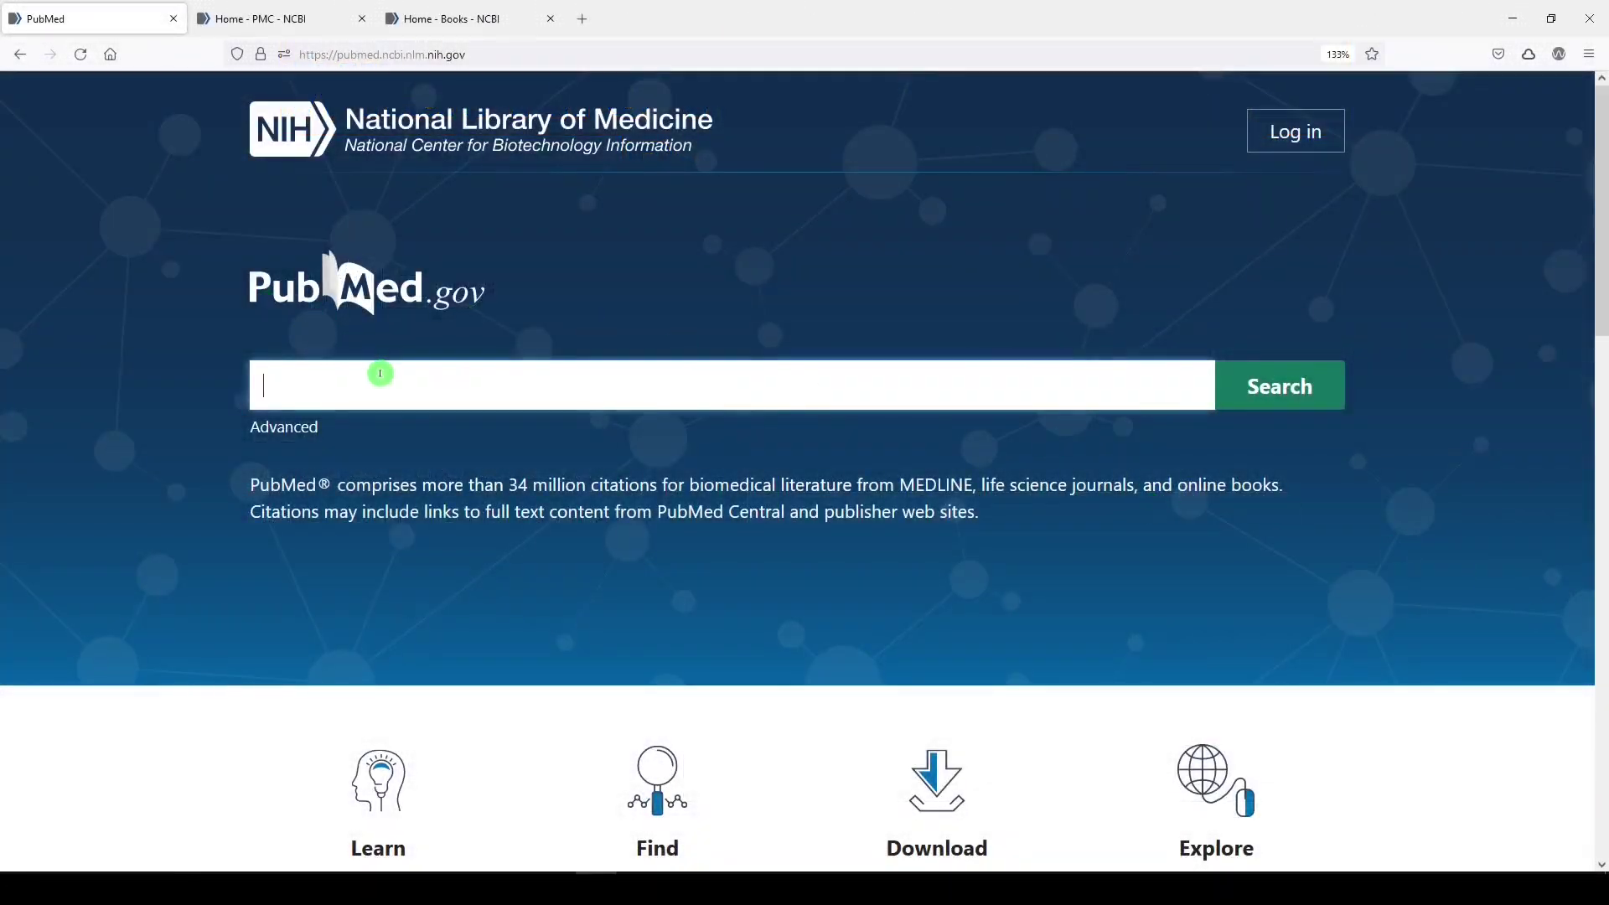
{"action": "type", "text": "\"endurance\"[tw] AND \"high intensity interval\"[tw"}
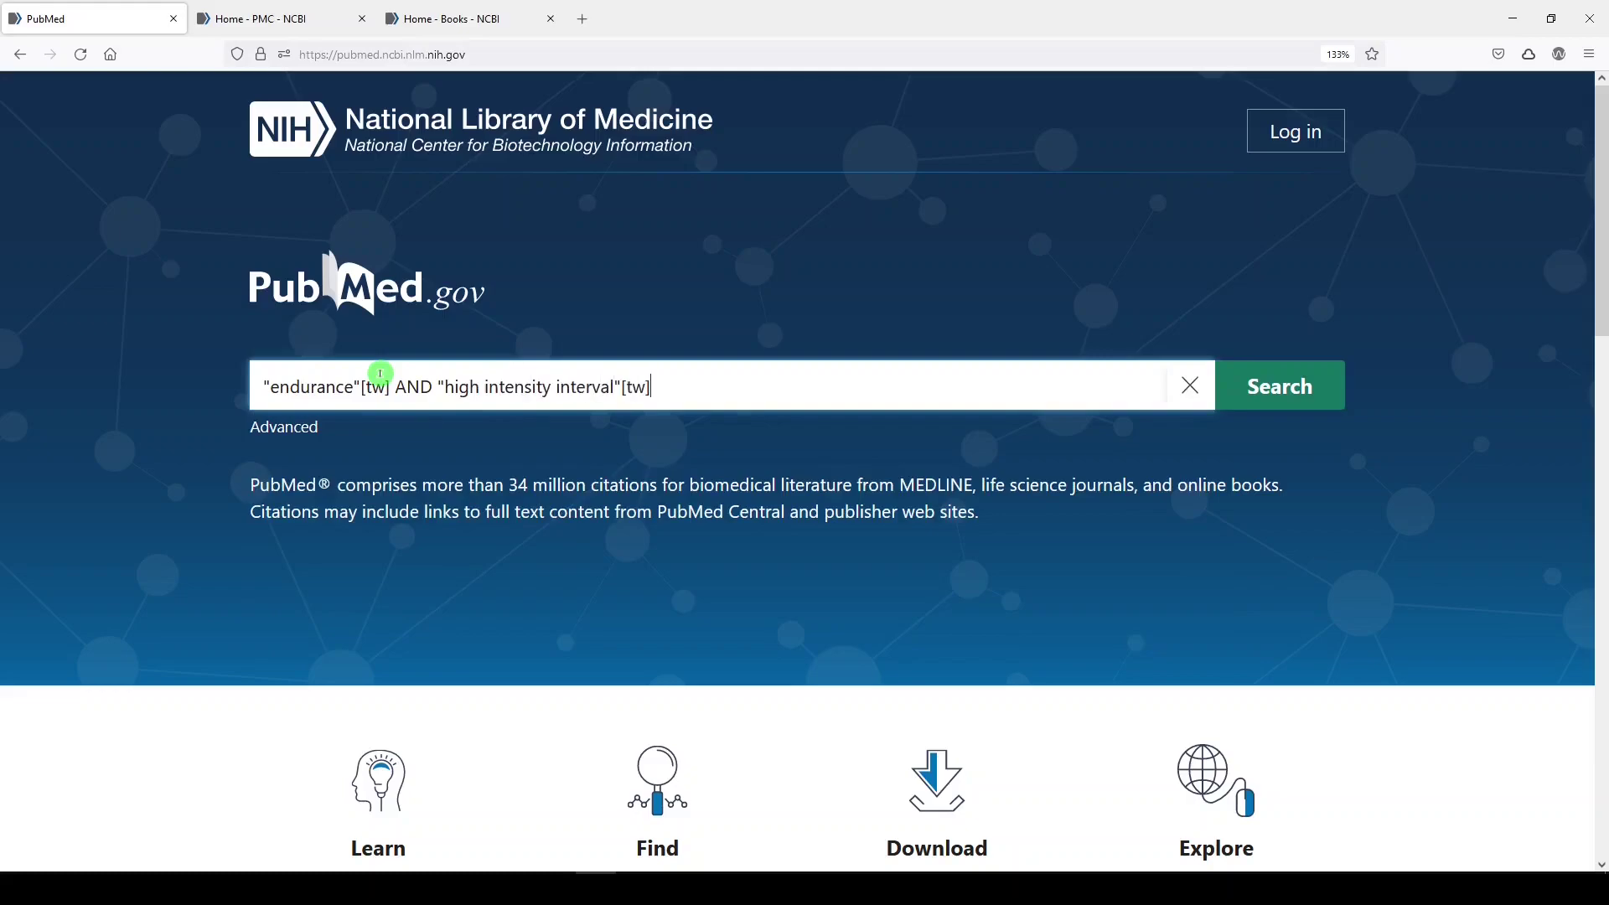
{"action": "key", "text": "Return"}
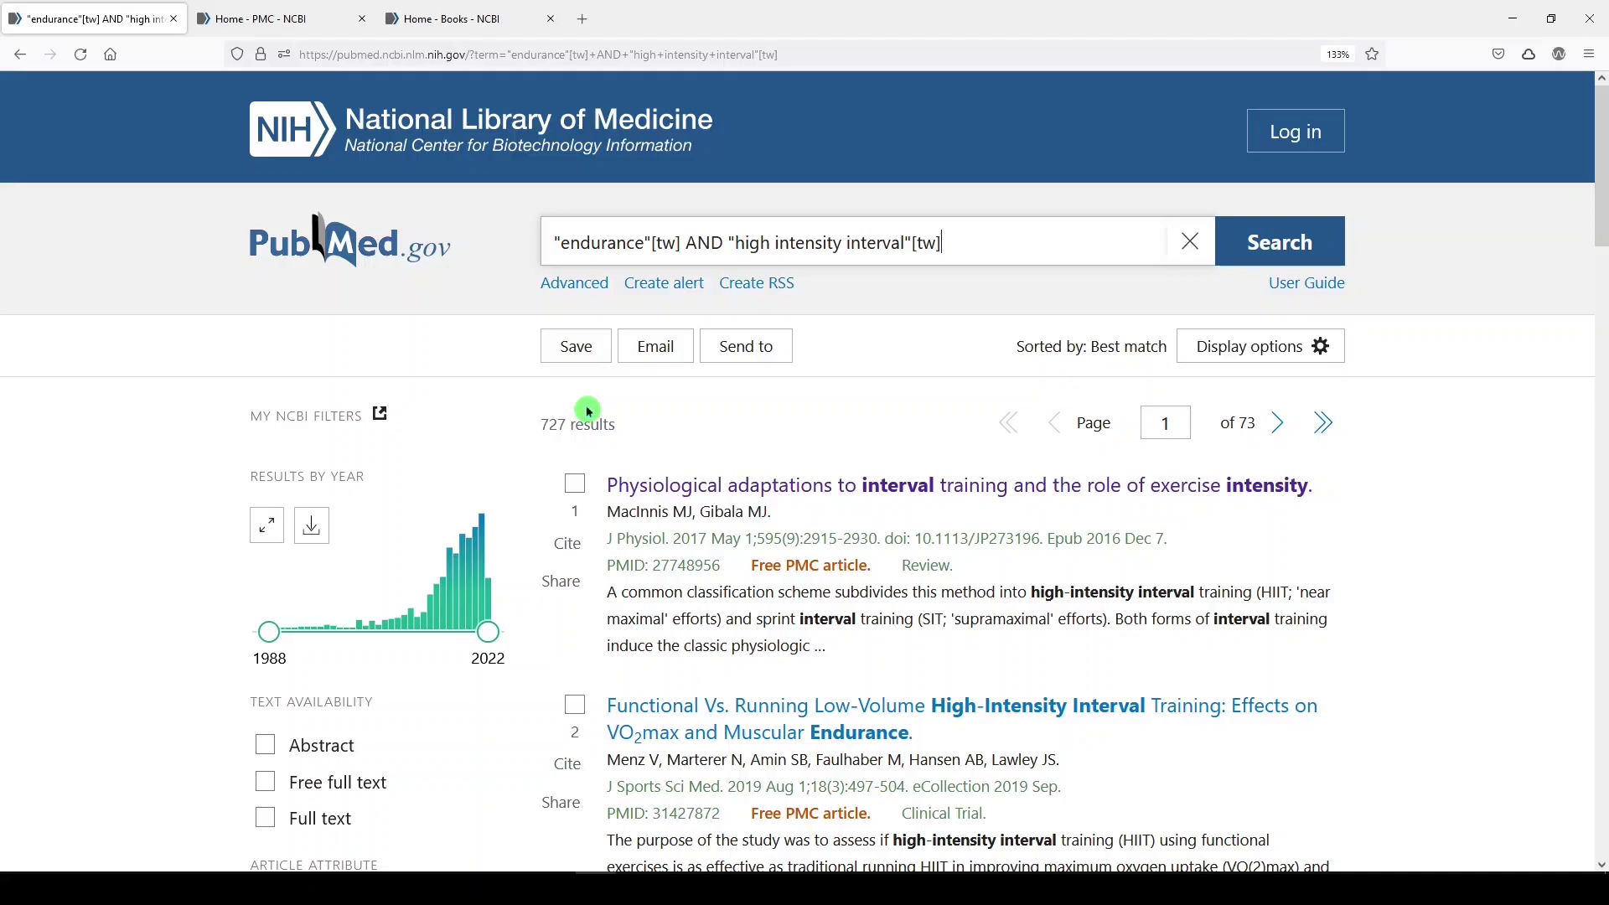
Apply the Free full text filter to cut the results to 327, then scroll down the list
{"action": "scroll", "coordinate": [386, 545], "scroll_direction": "down", "scroll_amount": 3}
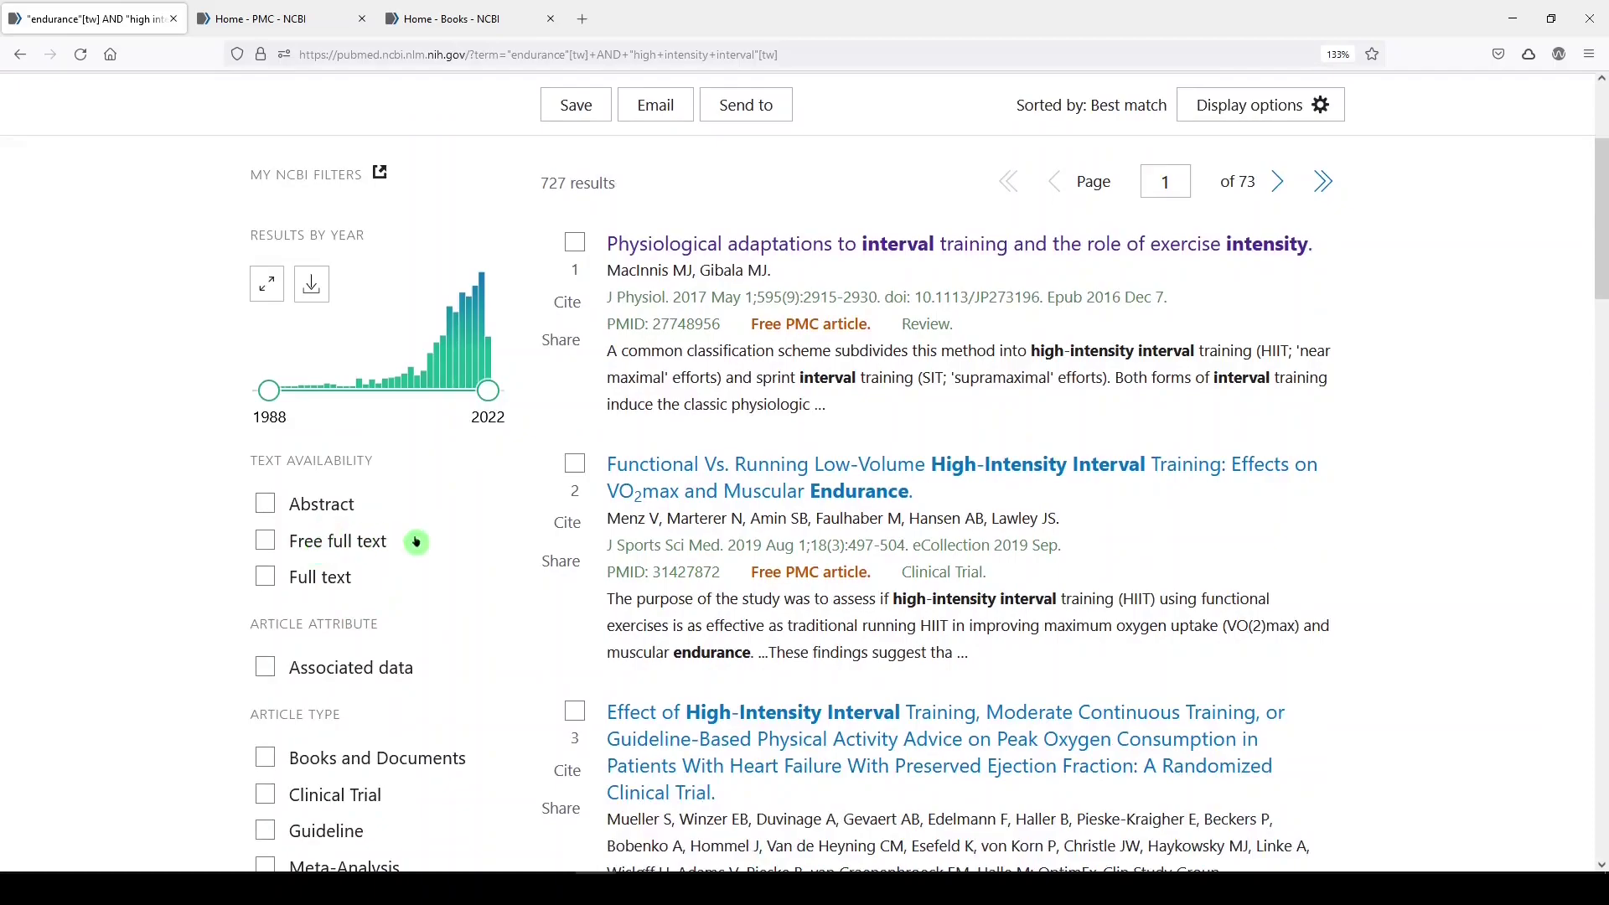
{"action": "left_click_drag", "start_coordinate": [753, 325], "coordinate": [870, 329]}
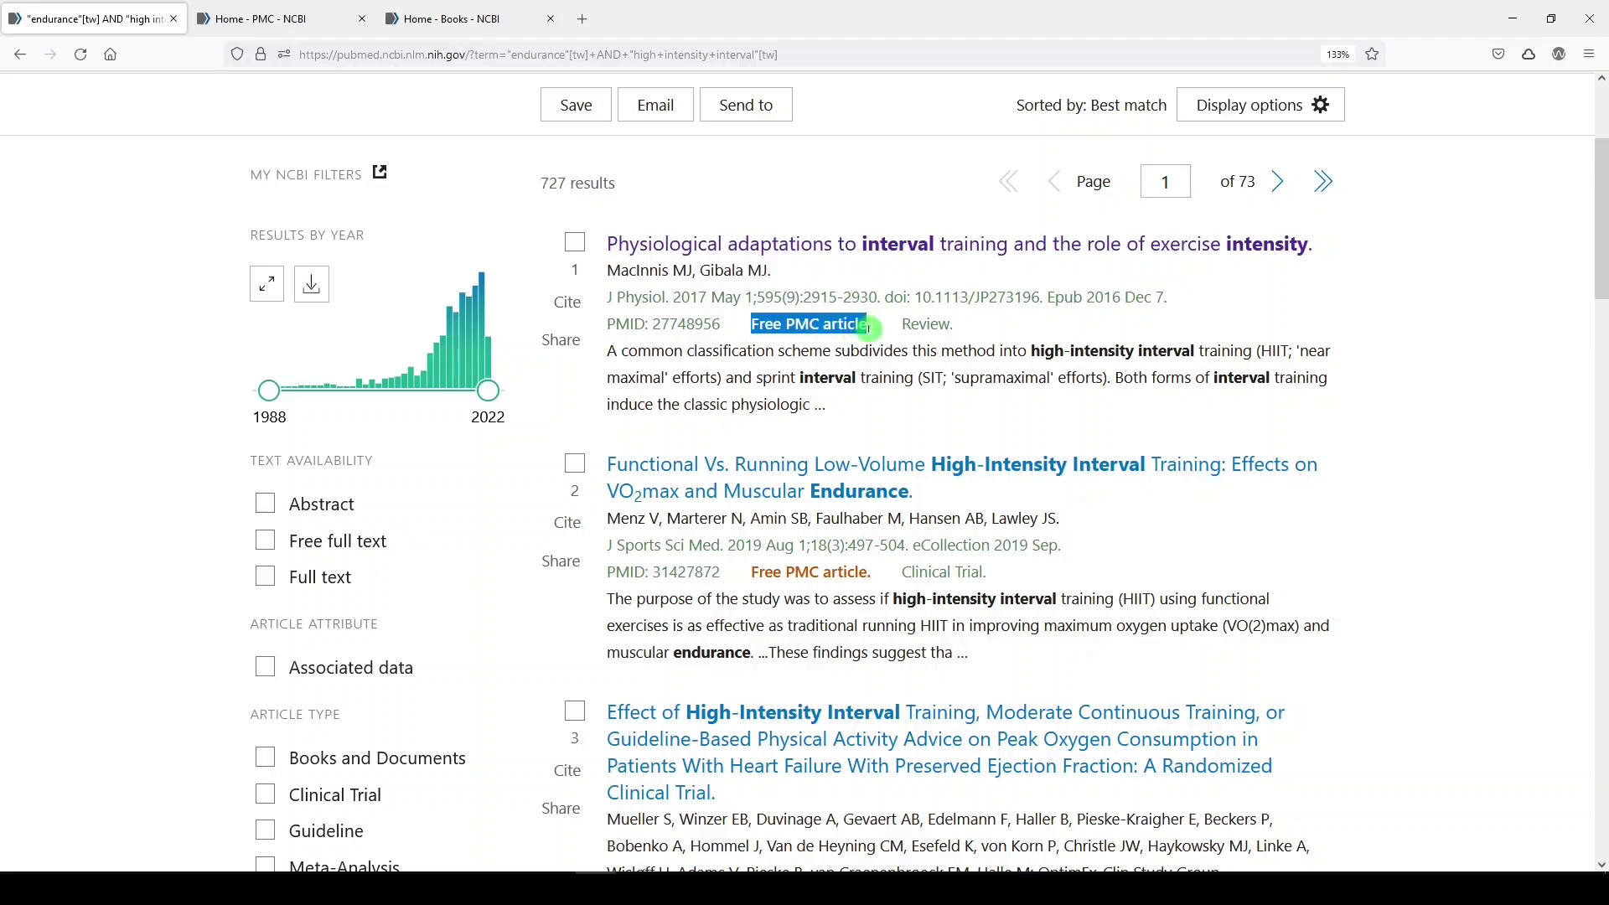
{"action": "scroll", "coordinate": [863, 513], "scroll_direction": "down", "scroll_amount": 5}
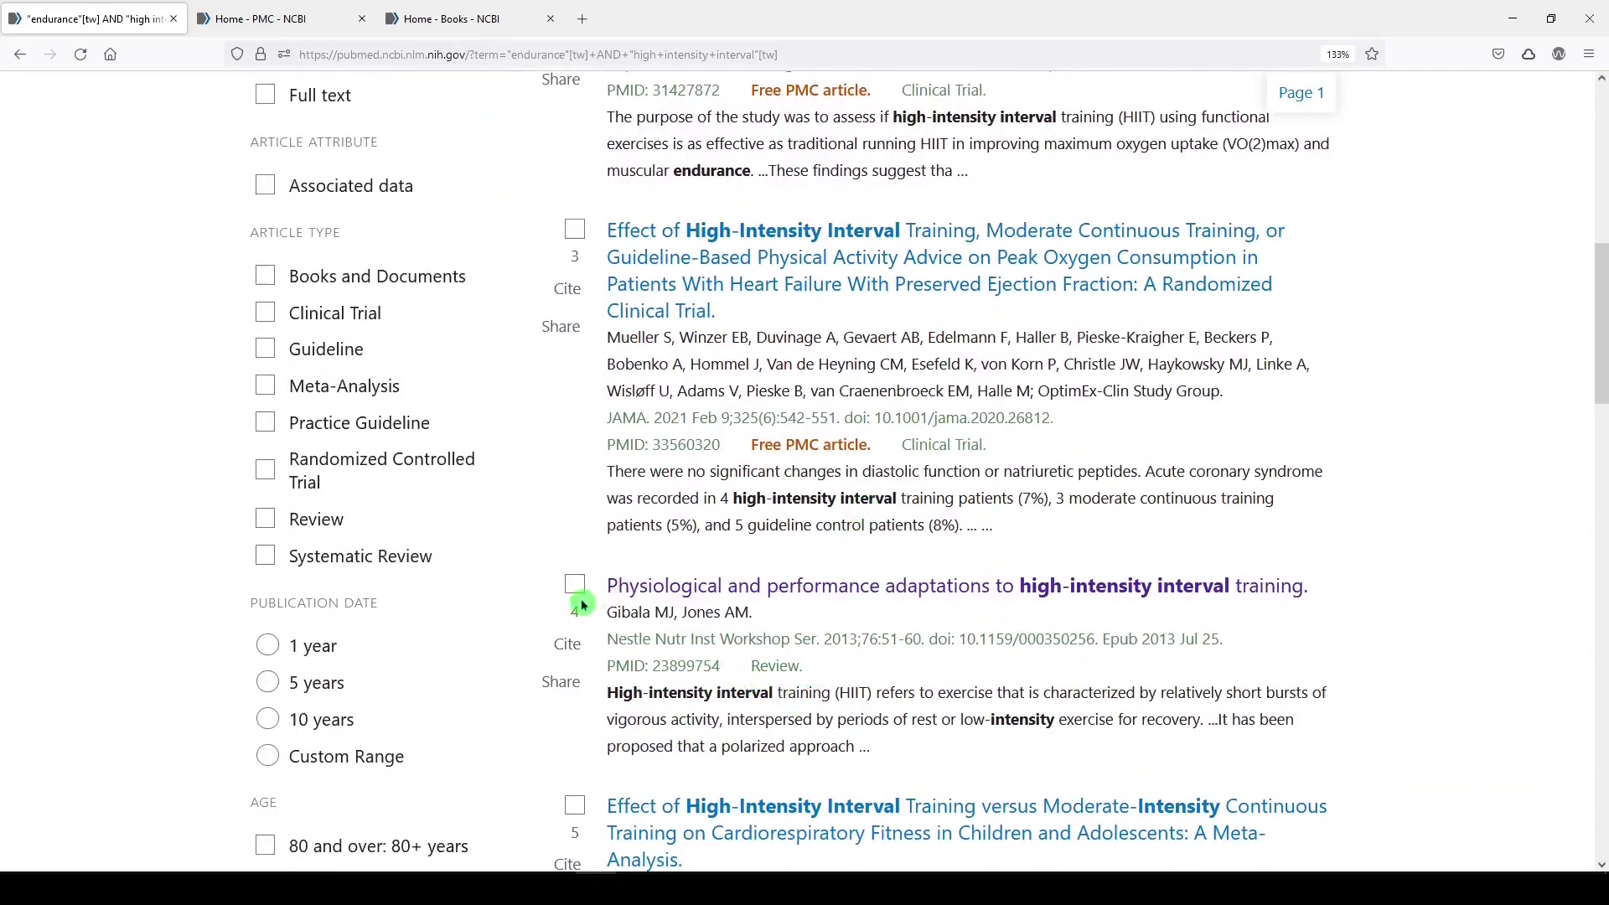
{"action": "scroll", "coordinate": [581, 596], "scroll_direction": "up", "scroll_amount": 4}
{"action": "left_click", "coordinate": [354, 421]}
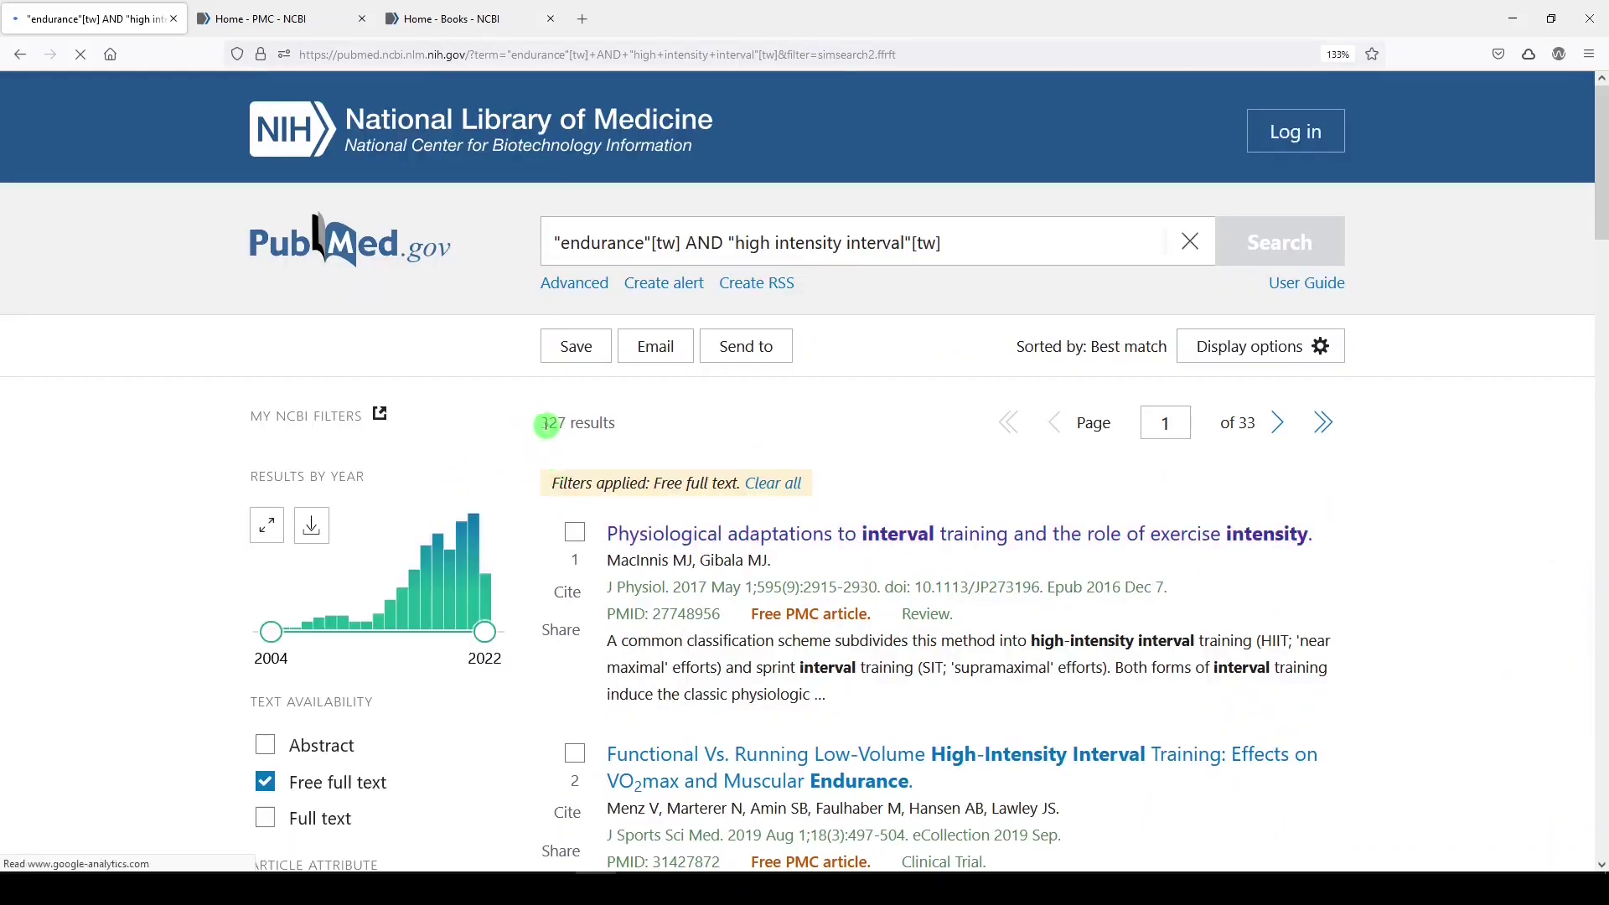
{"action": "scroll", "coordinate": [578, 537], "scroll_direction": "down", "scroll_amount": 1}
{"action": "scroll", "coordinate": [592, 567], "scroll_direction": "down", "scroll_amount": 2}
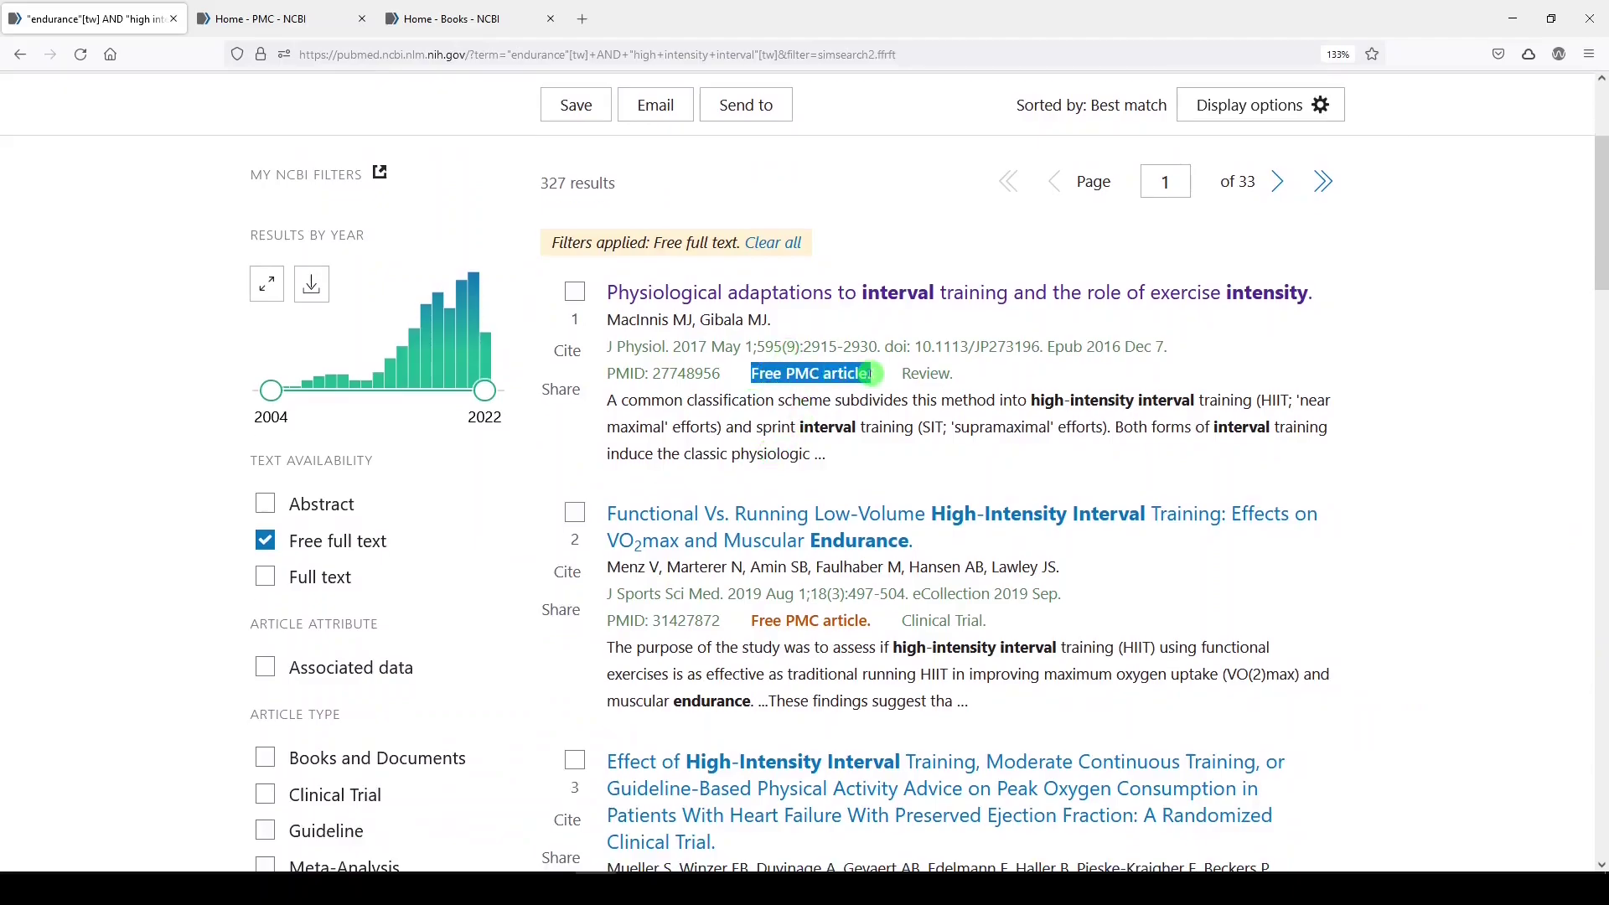
{"action": "scroll", "coordinate": [838, 512], "scroll_direction": "down", "scroll_amount": 5}
{"action": "scroll", "coordinate": [839, 552], "scroll_direction": "down", "scroll_amount": 10}
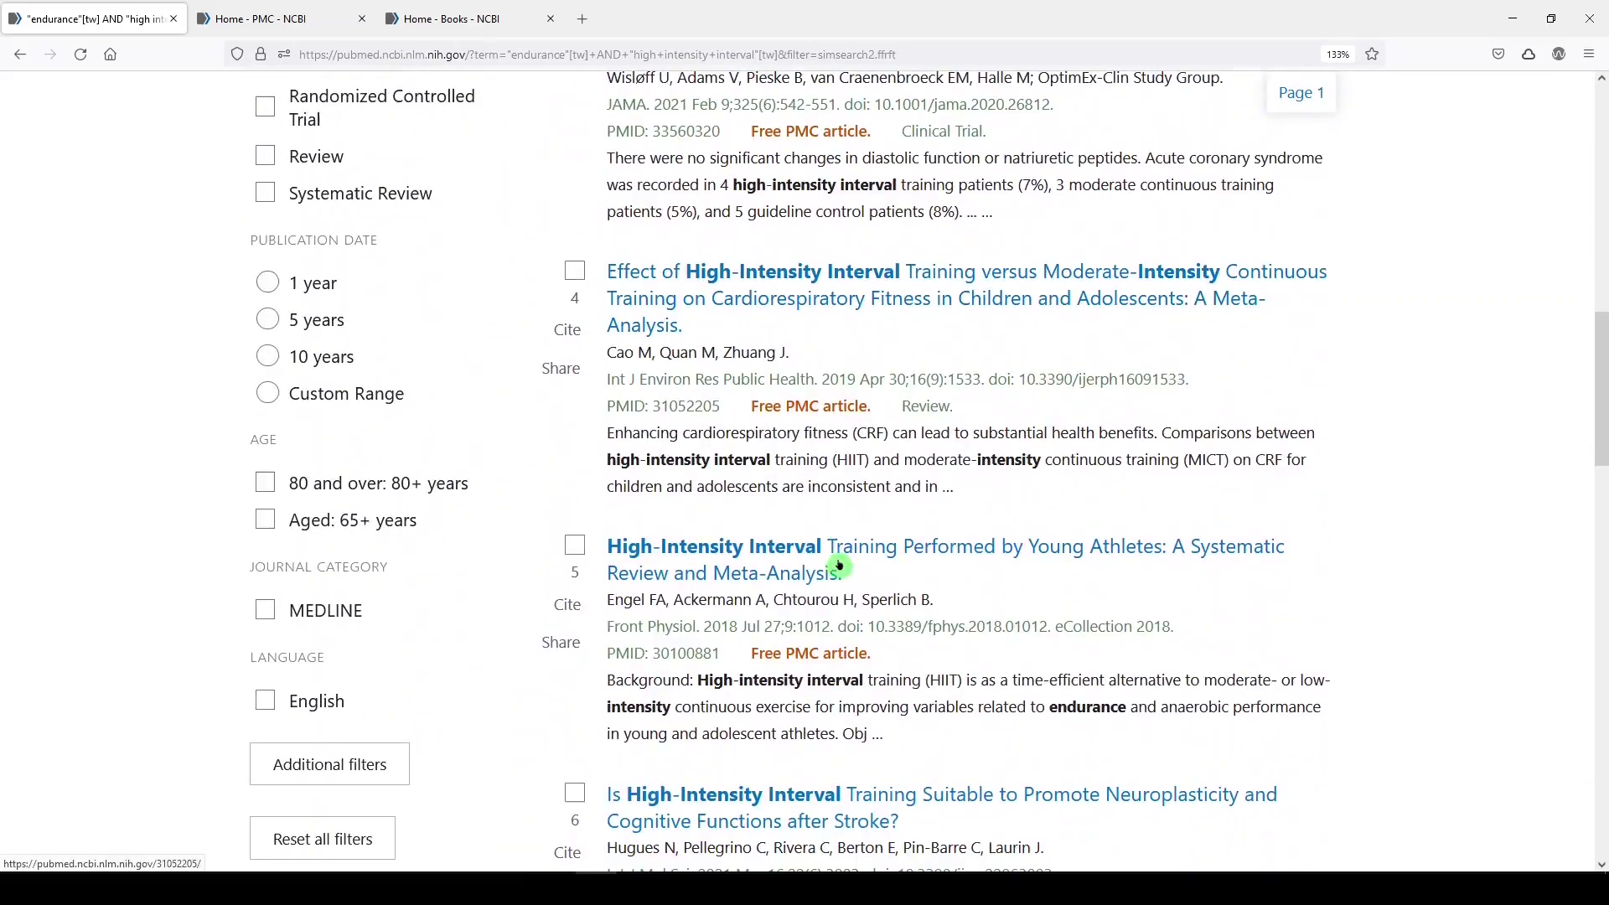
{"action": "scroll", "coordinate": [836, 562], "scroll_direction": "down", "scroll_amount": 2}
Open result 7's PMC free full text and its PDF (747K) in a new tab
{"action": "left_click", "coordinate": [832, 540]}
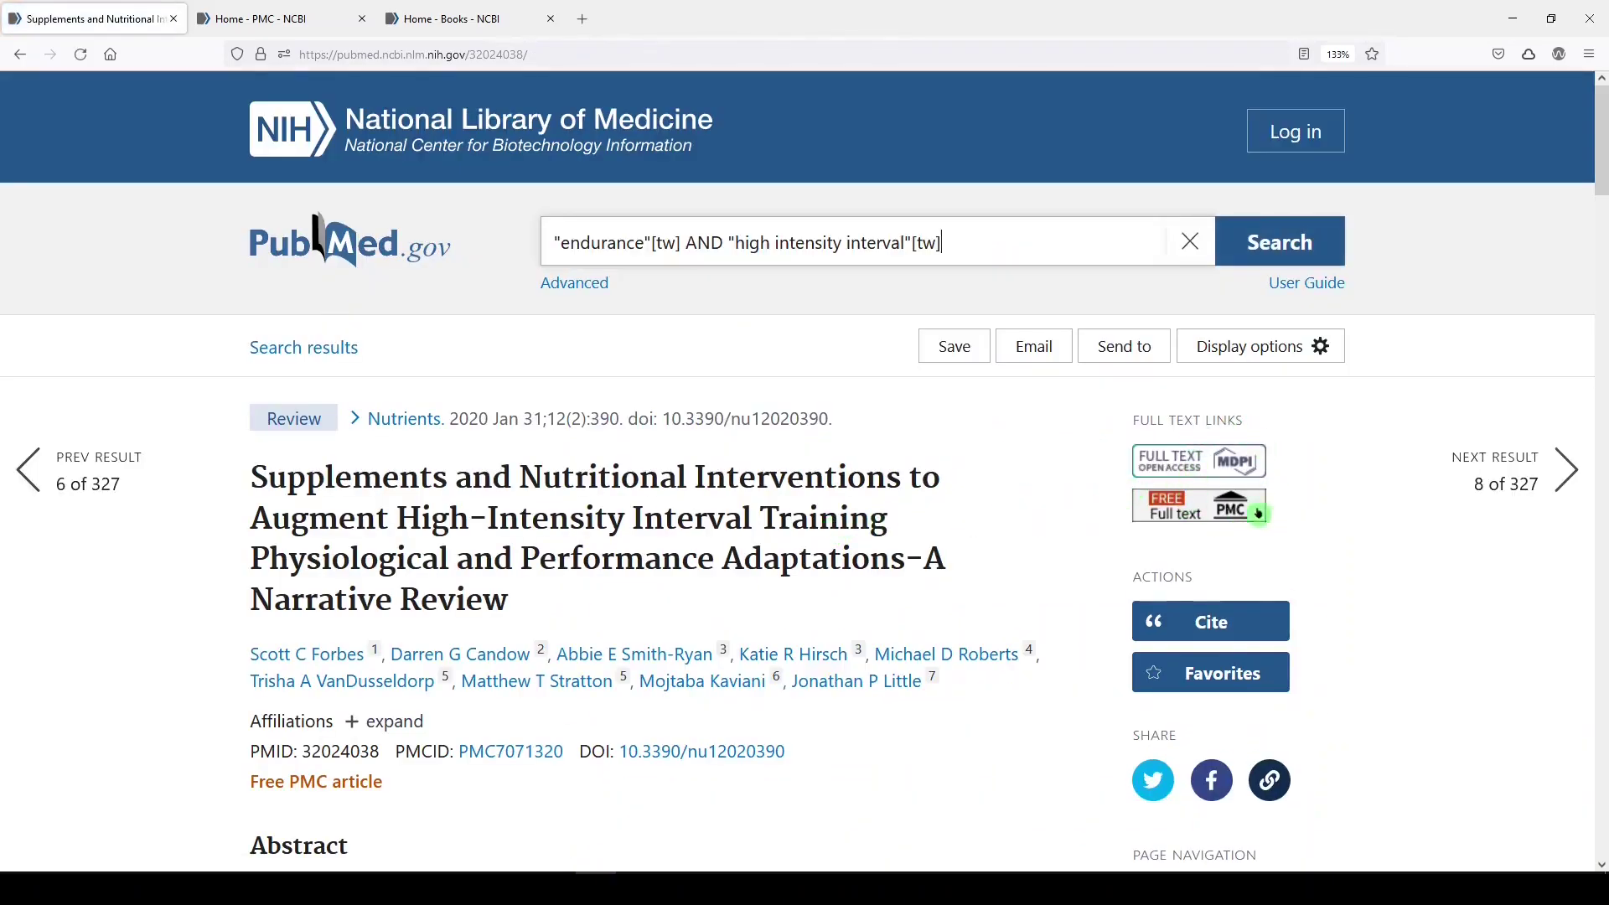
{"action": "left_click", "coordinate": [1208, 510]}
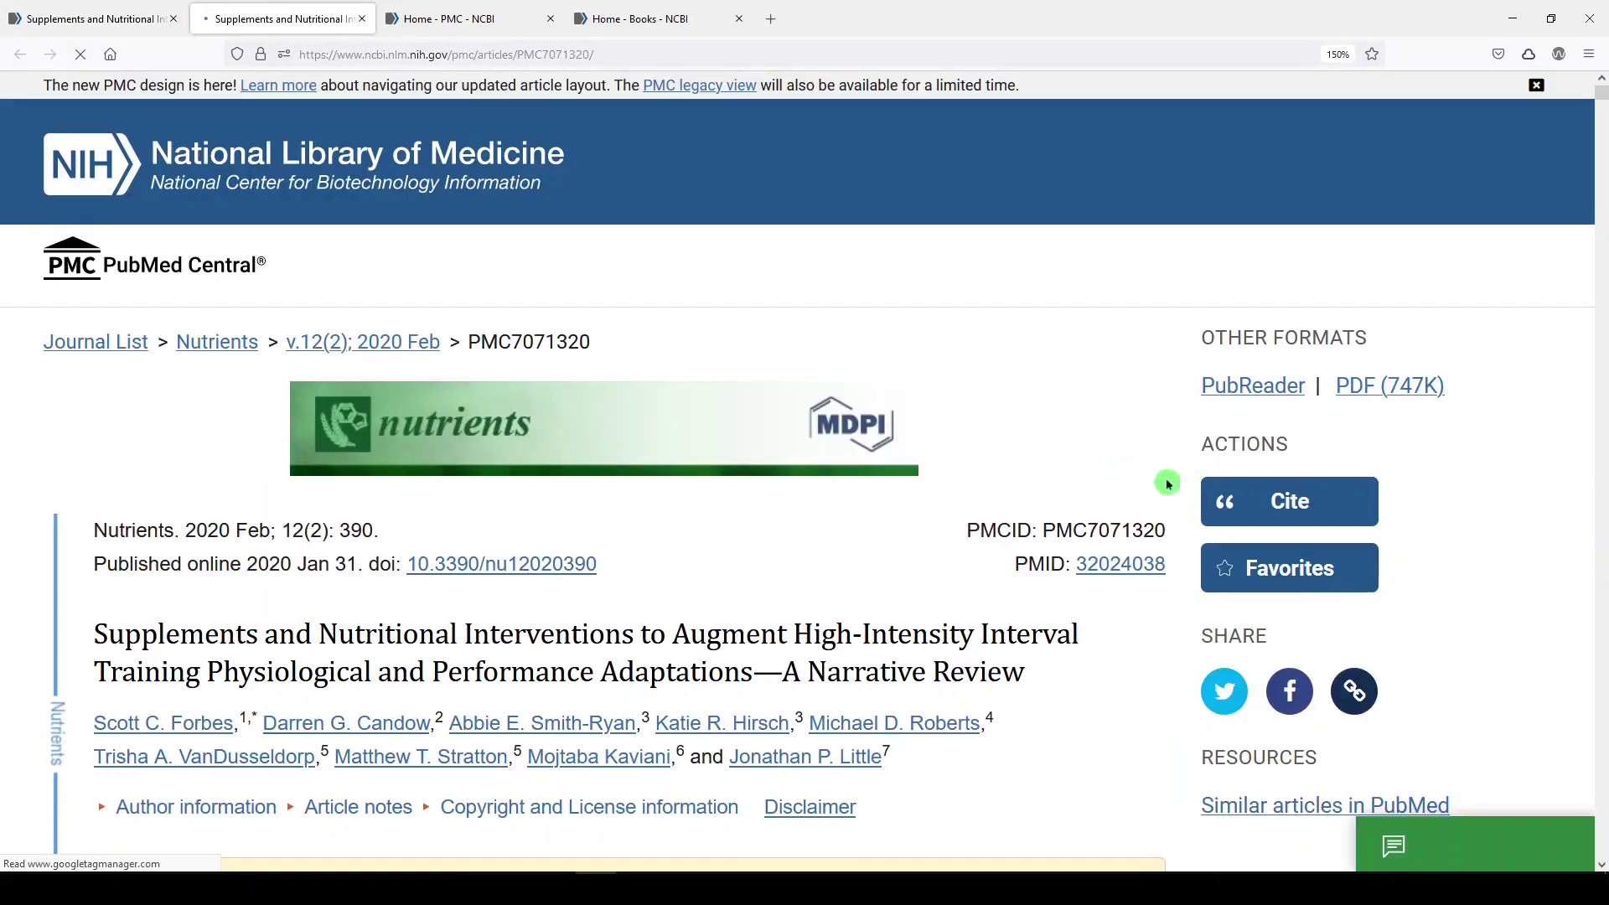
{"action": "scroll", "coordinate": [916, 509], "scroll_direction": "down", "scroll_amount": 3}
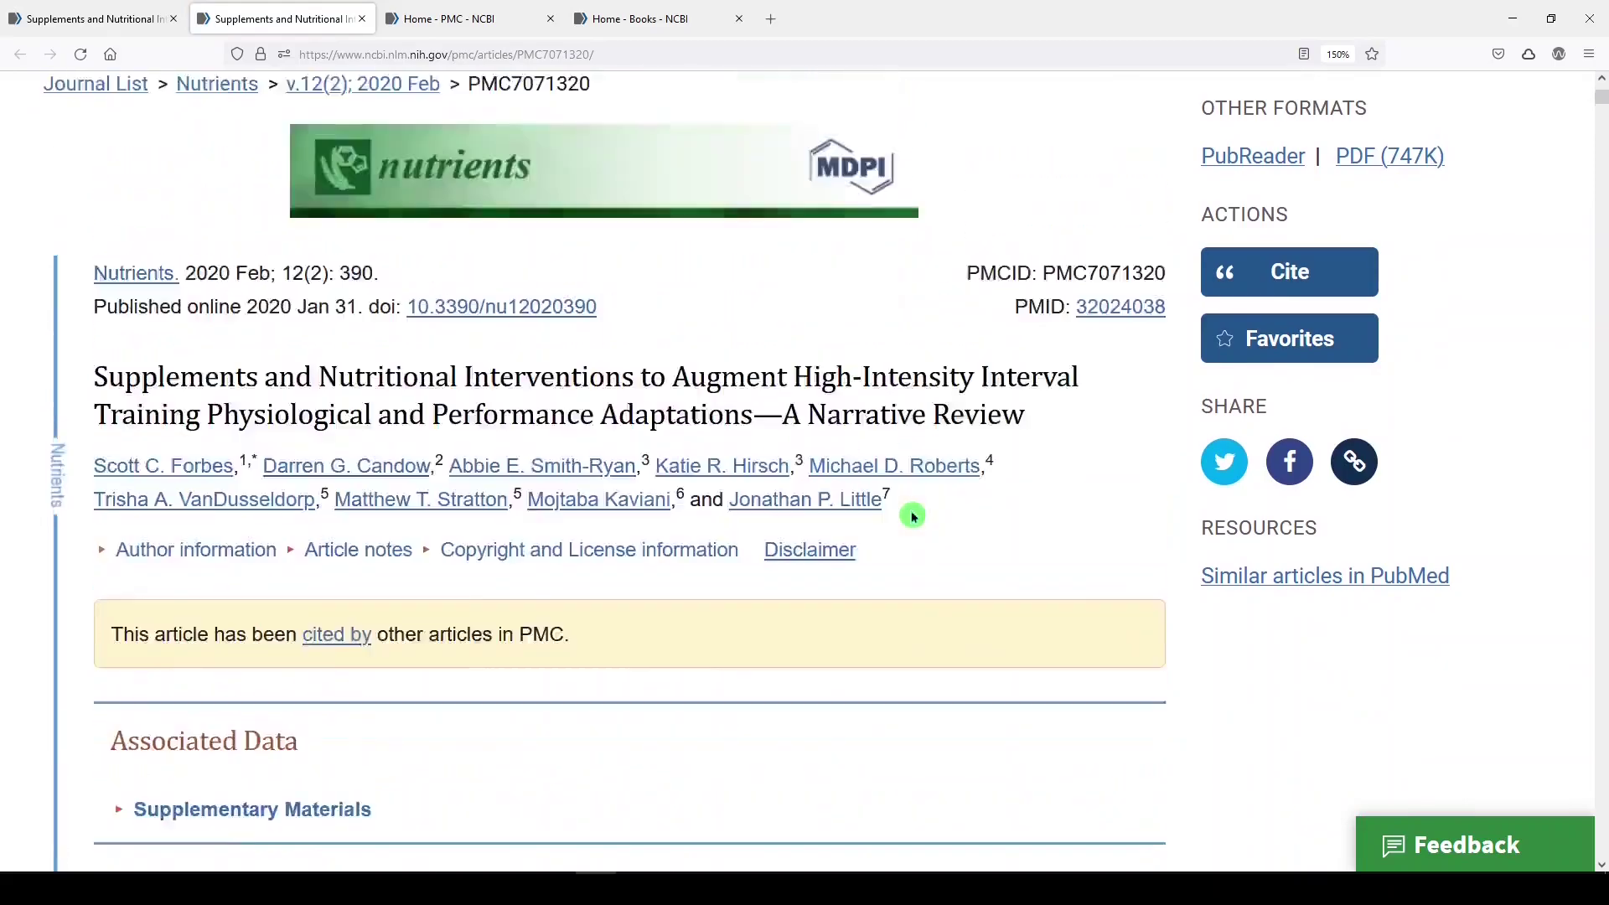
{"action": "scroll", "coordinate": [1006, 511], "scroll_direction": "up", "scroll_amount": 3}
{"action": "left_click", "coordinate": [1363, 400]}
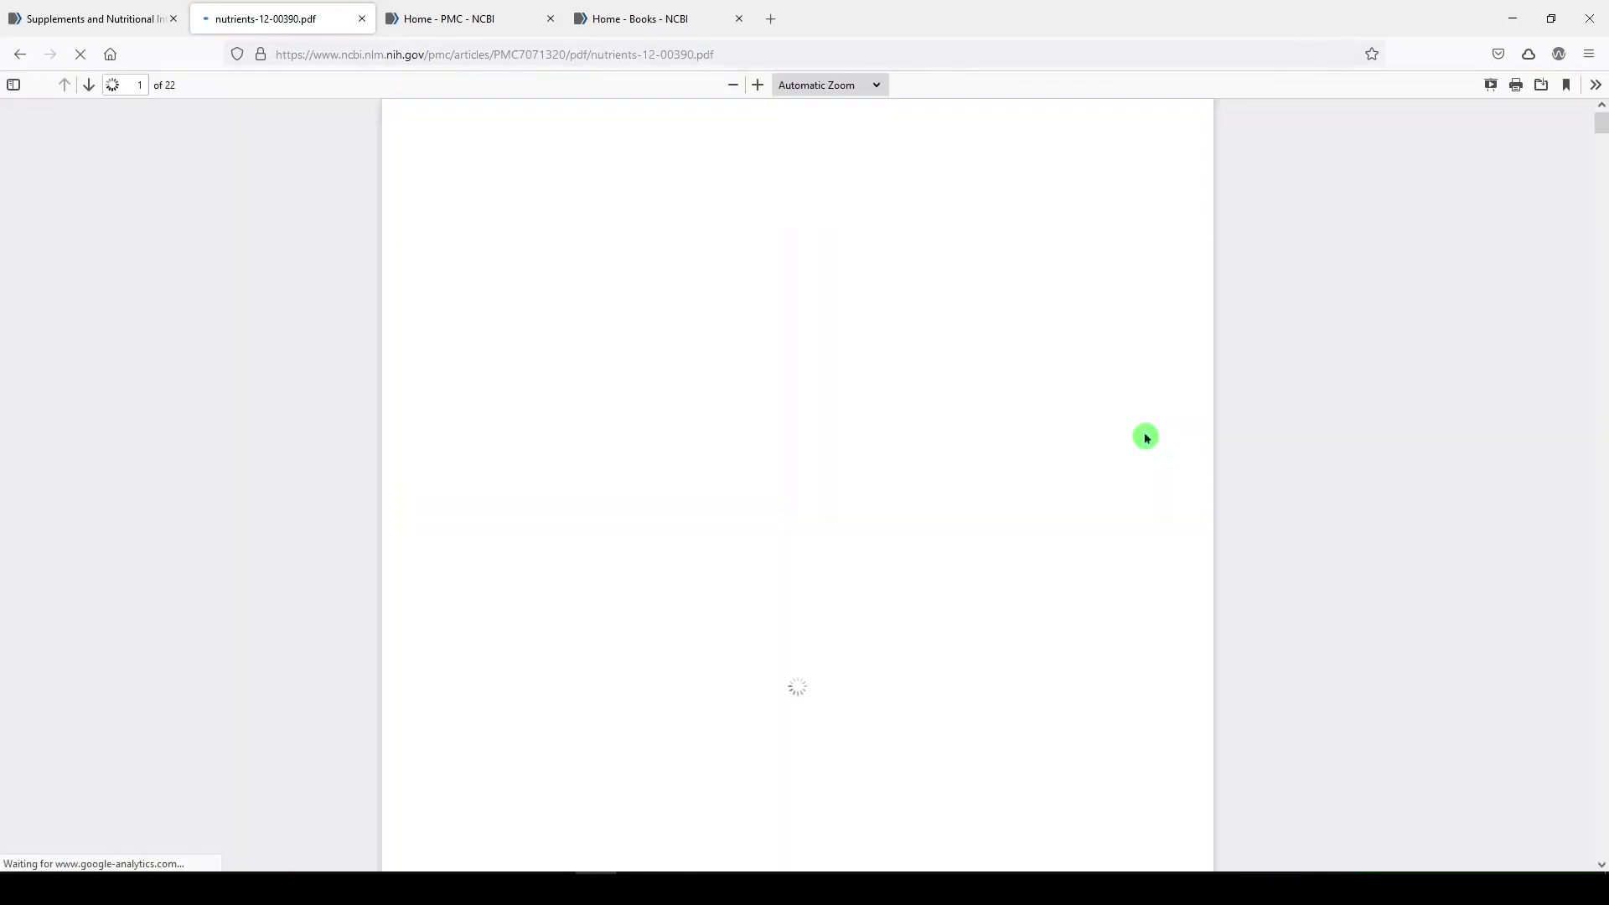
Return to the first tab and go back to the filtered results list
{"action": "left_click", "coordinate": [52, 20]}
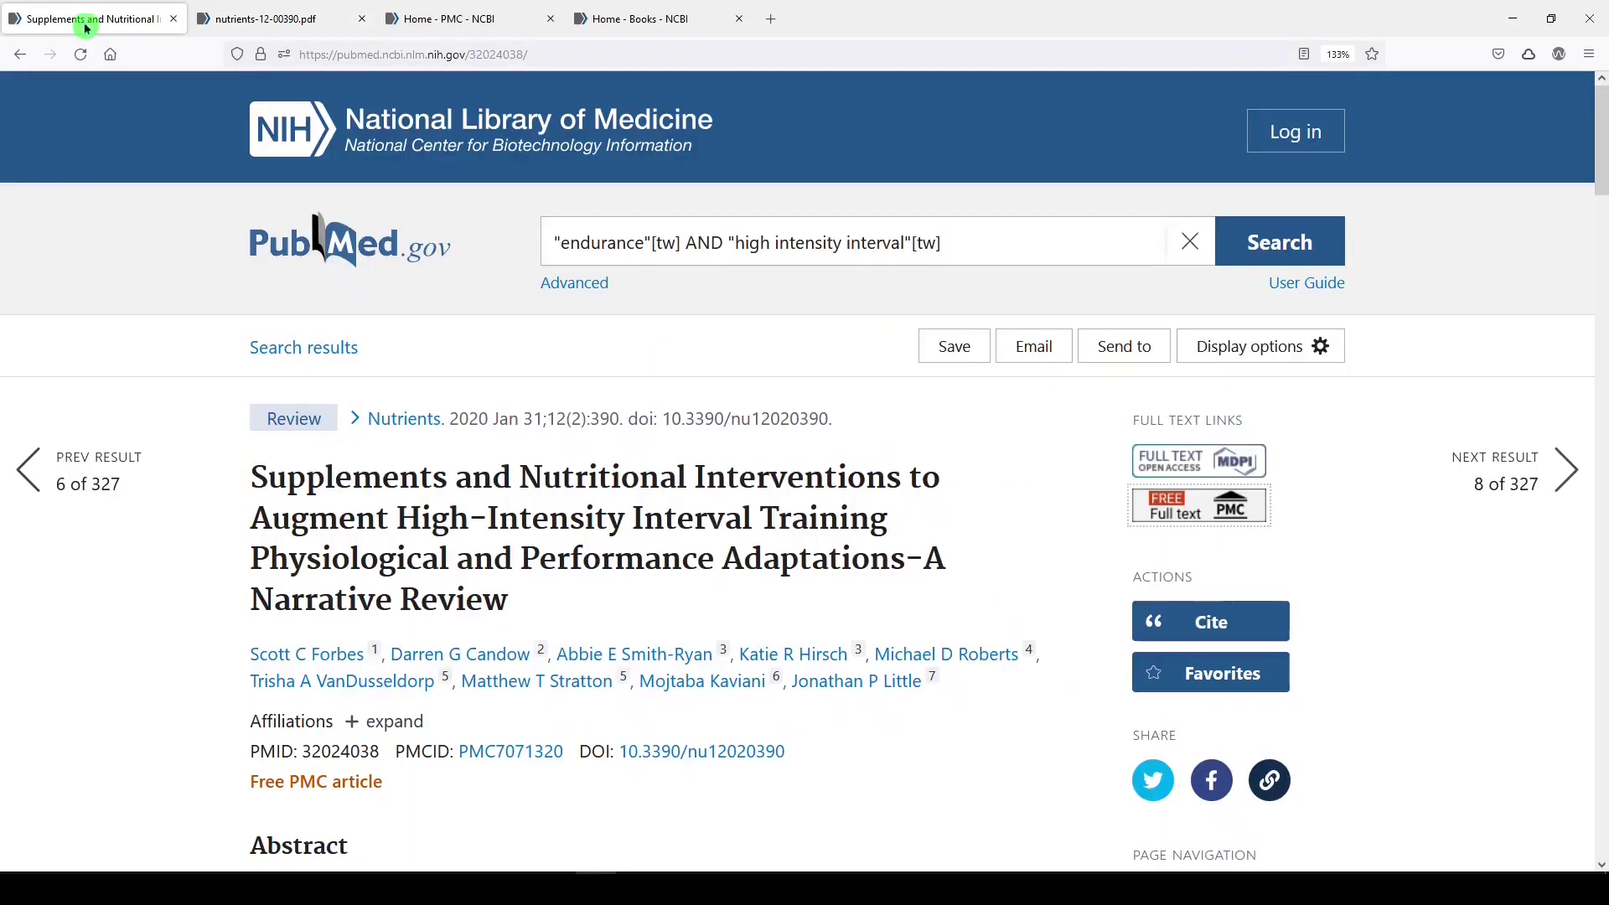
{"action": "left_click", "coordinate": [17, 58]}
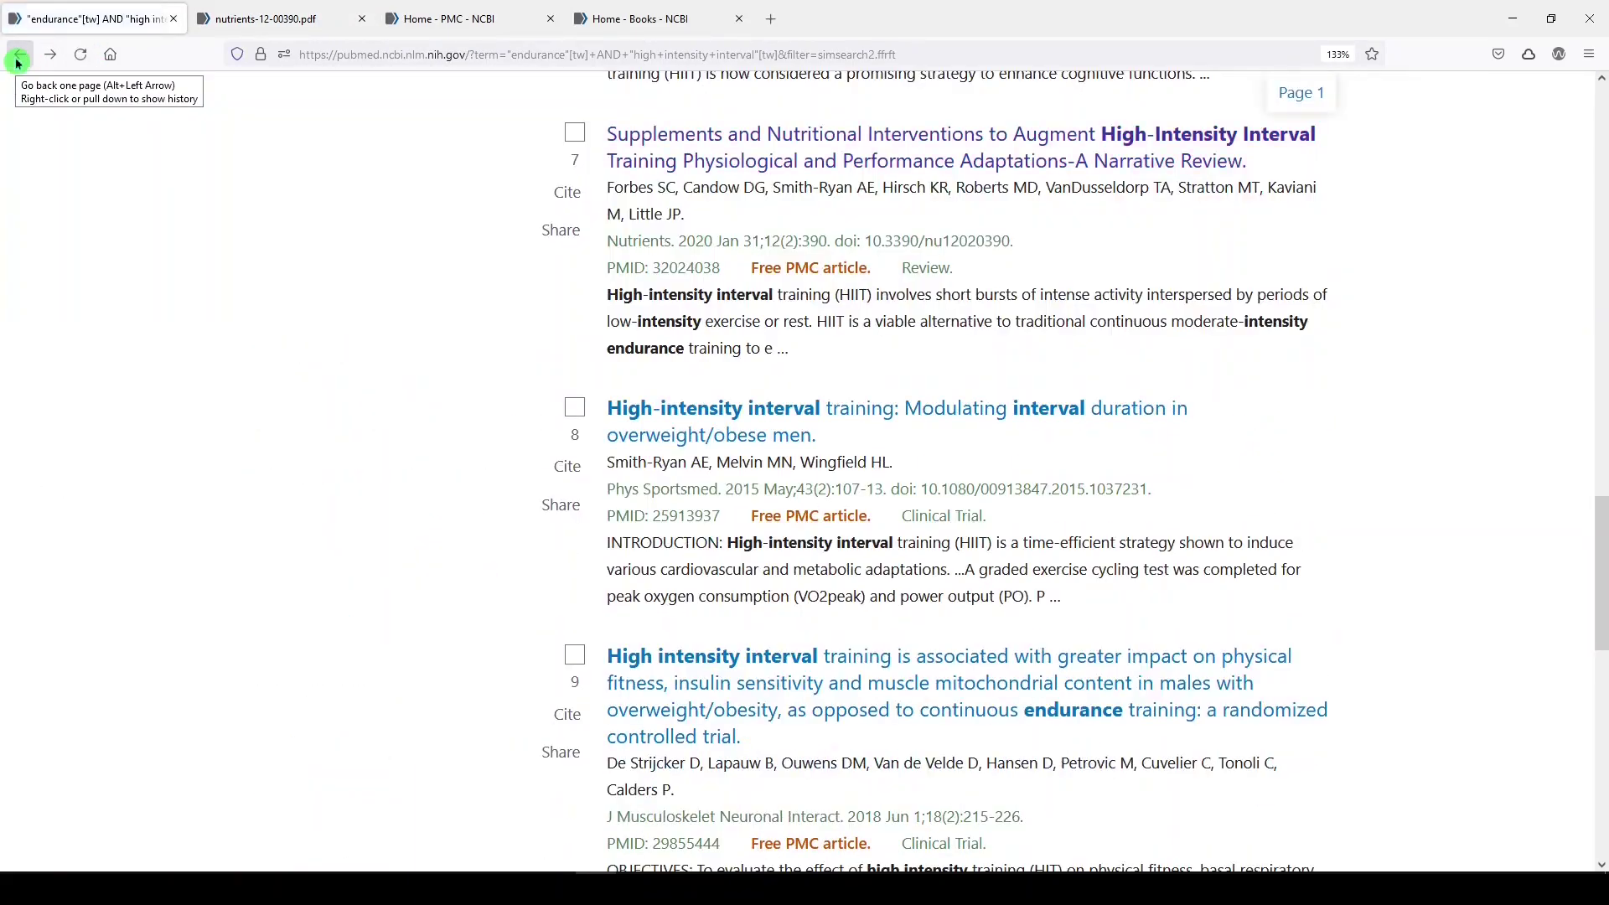
{"action": "scroll", "coordinate": [482, 528], "scroll_direction": "up", "scroll_amount": 12}
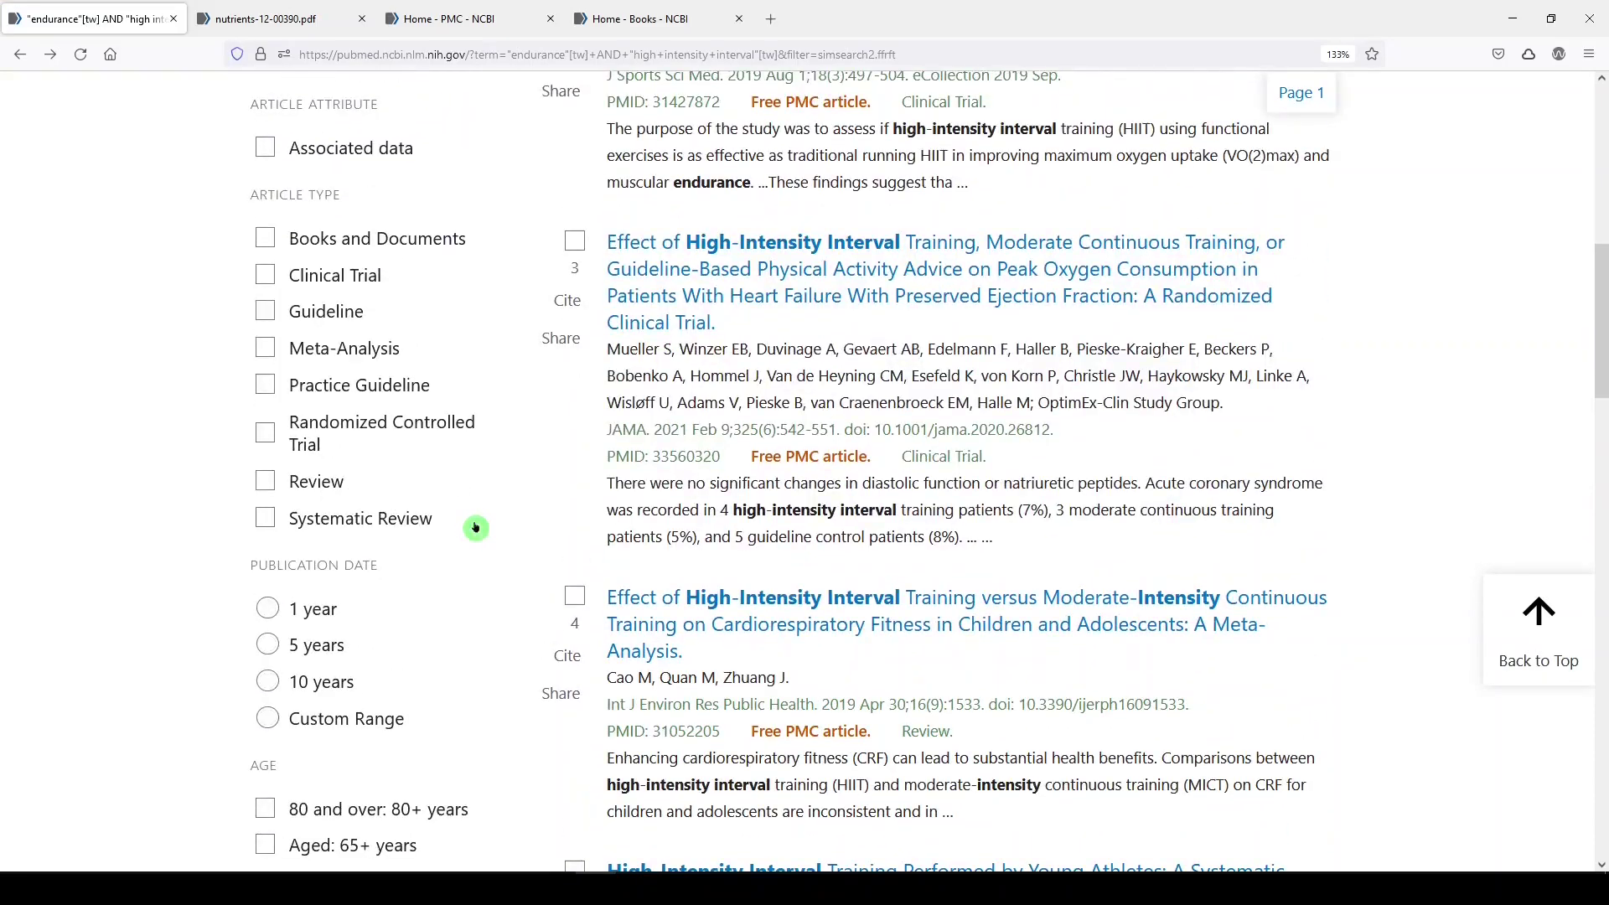
{"action": "scroll", "coordinate": [475, 528], "scroll_direction": "up", "scroll_amount": 7}
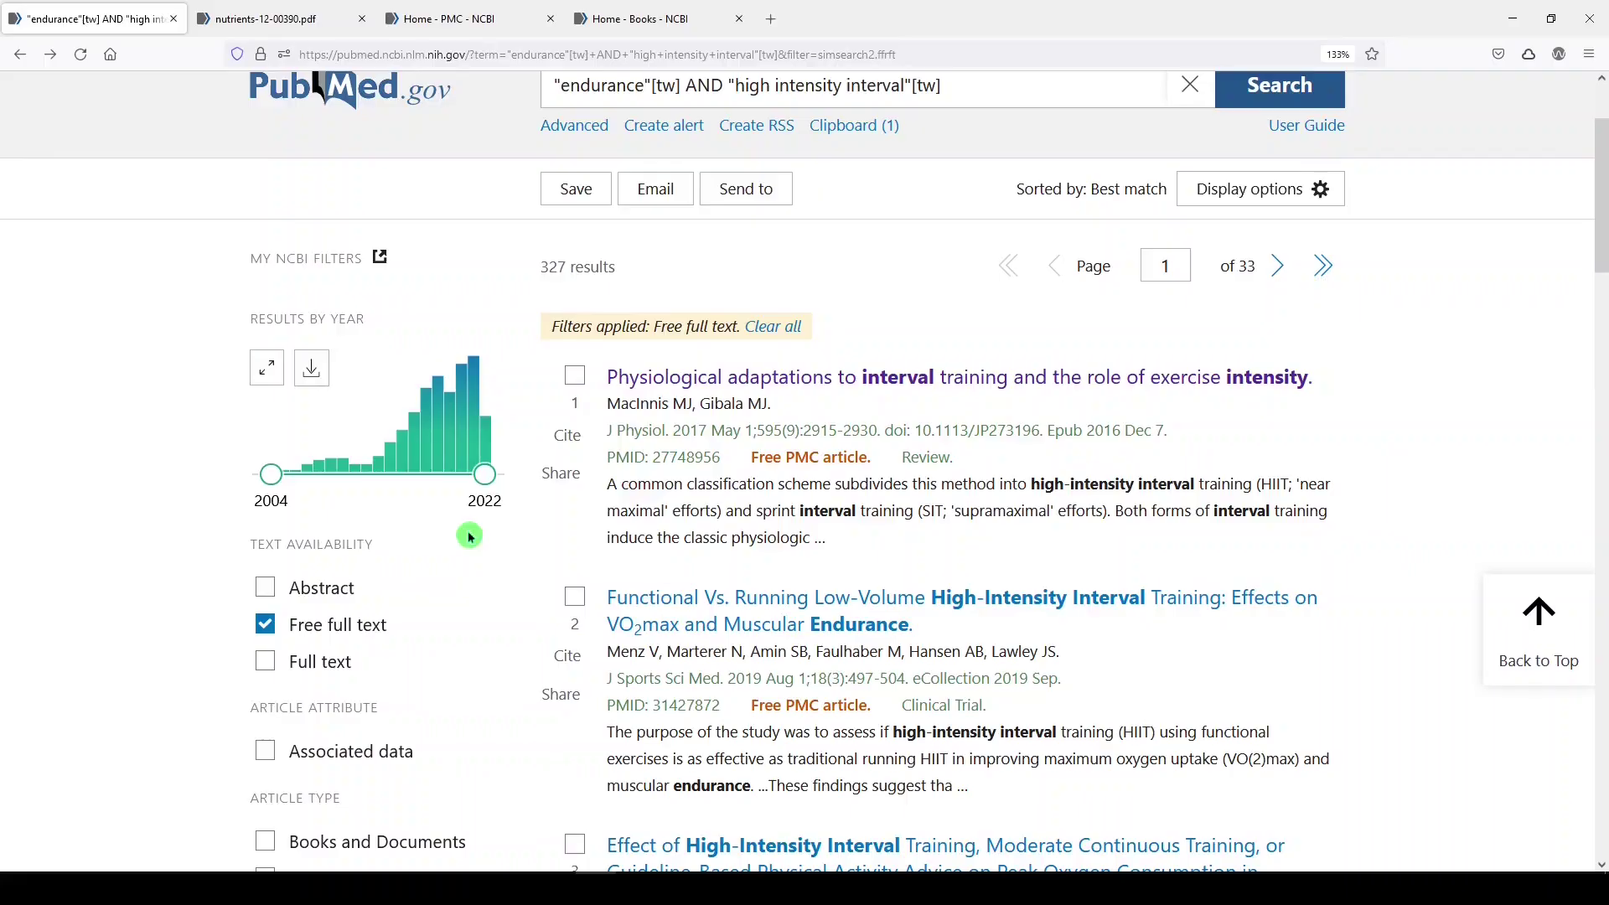
Clear the free full text filter and add the MEDLINE journal filter, leaving 601 results
{"action": "left_click", "coordinate": [767, 326]}
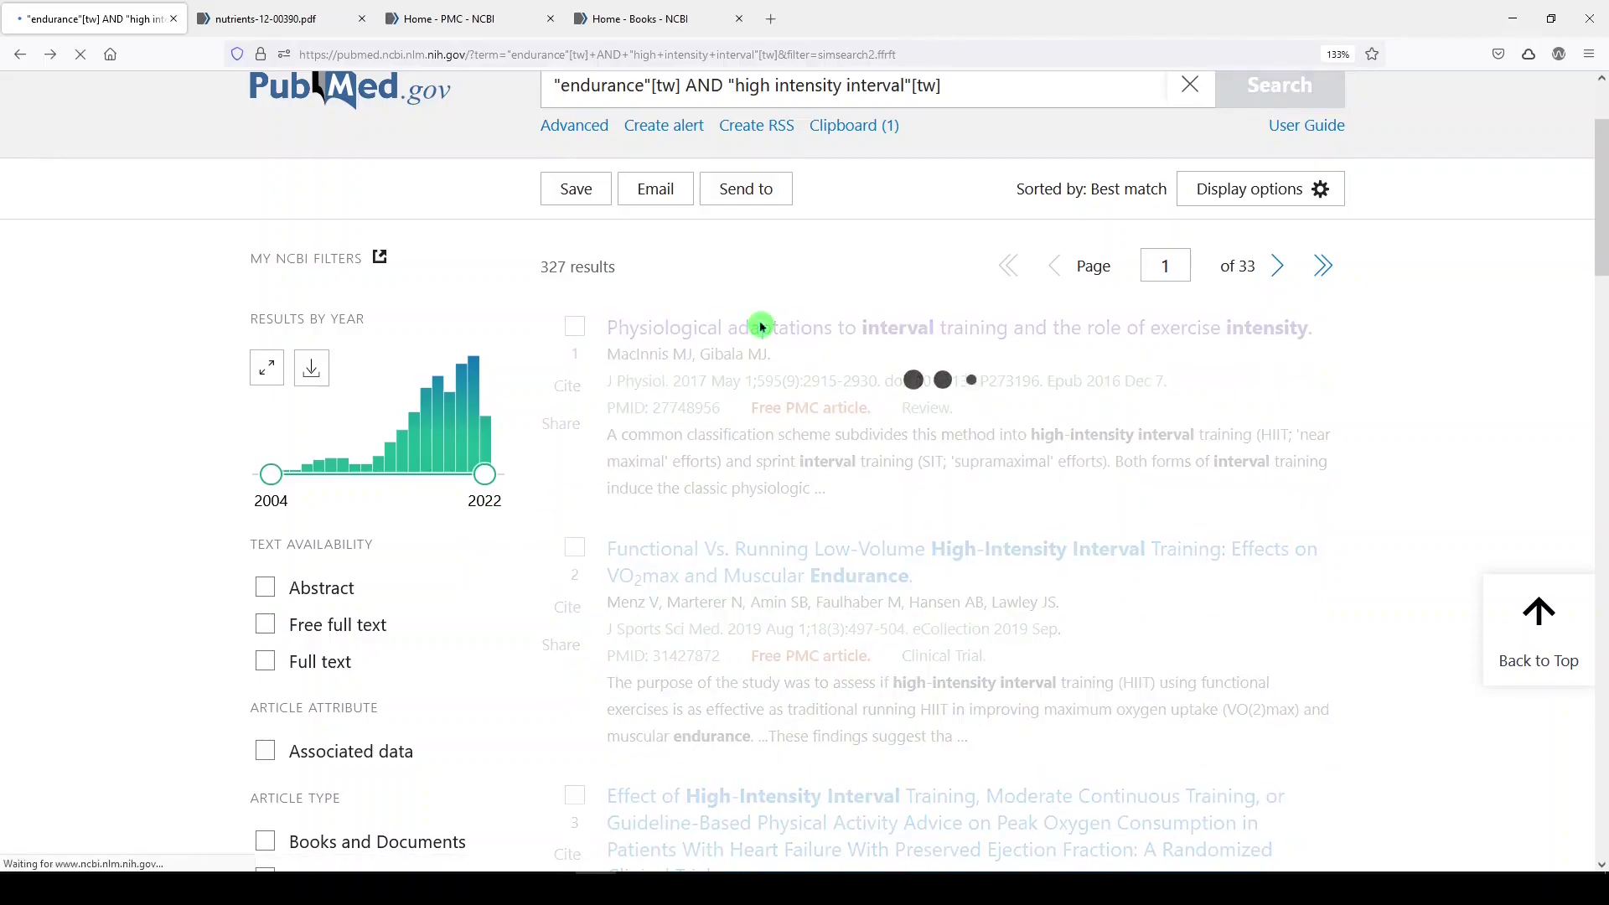
{"action": "scroll", "coordinate": [502, 441], "scroll_direction": "down", "scroll_amount": 12}
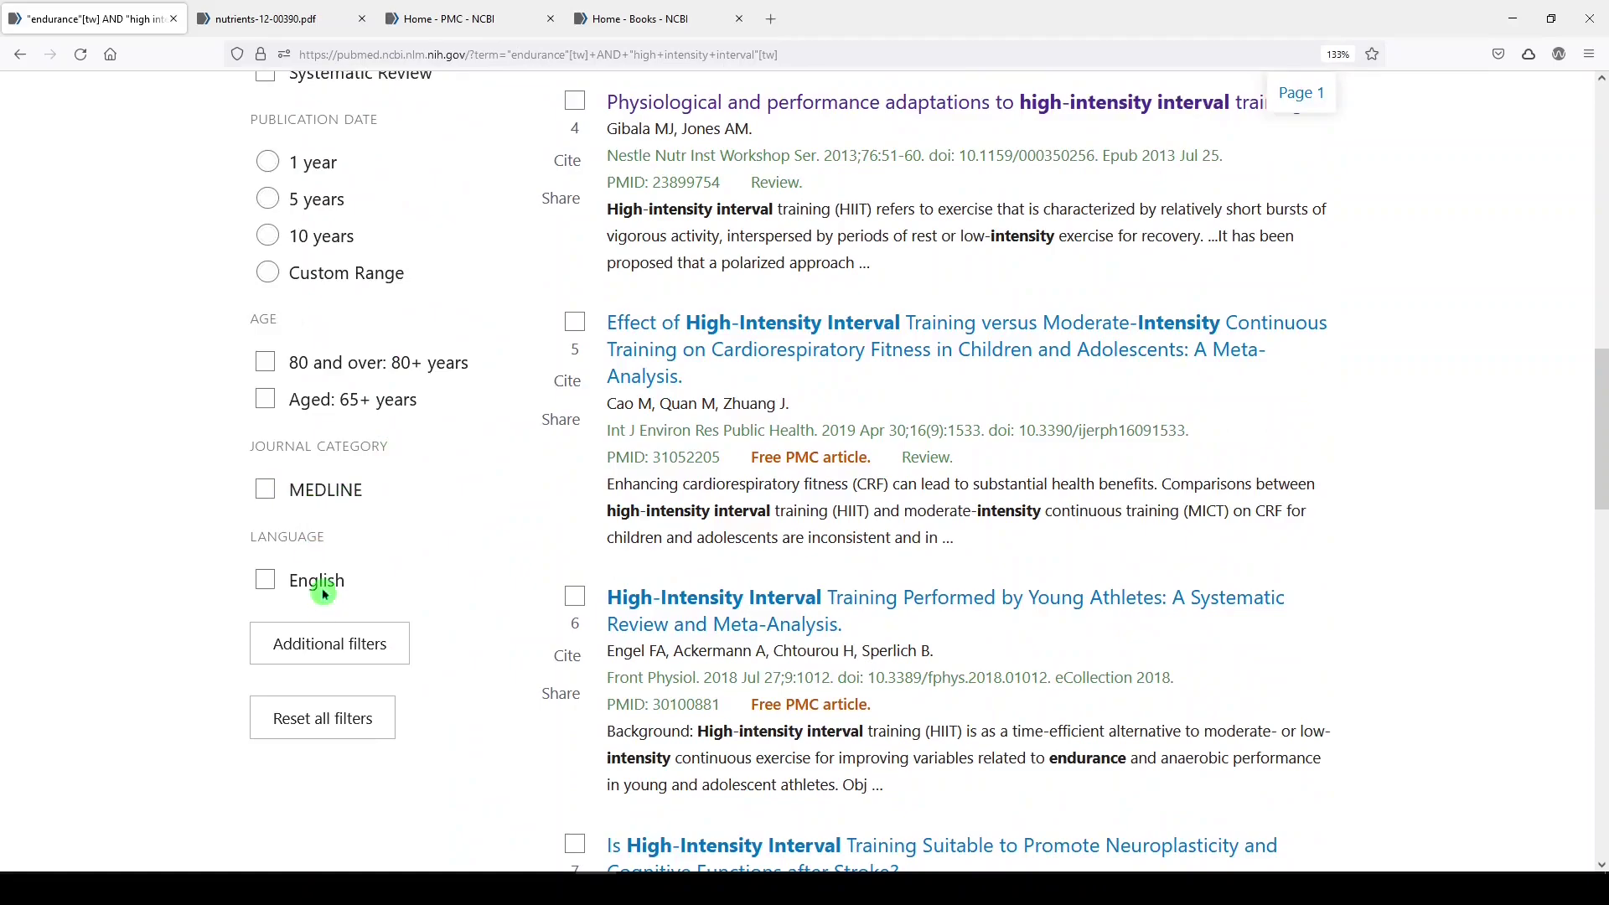
{"action": "left_click", "coordinate": [344, 651]}
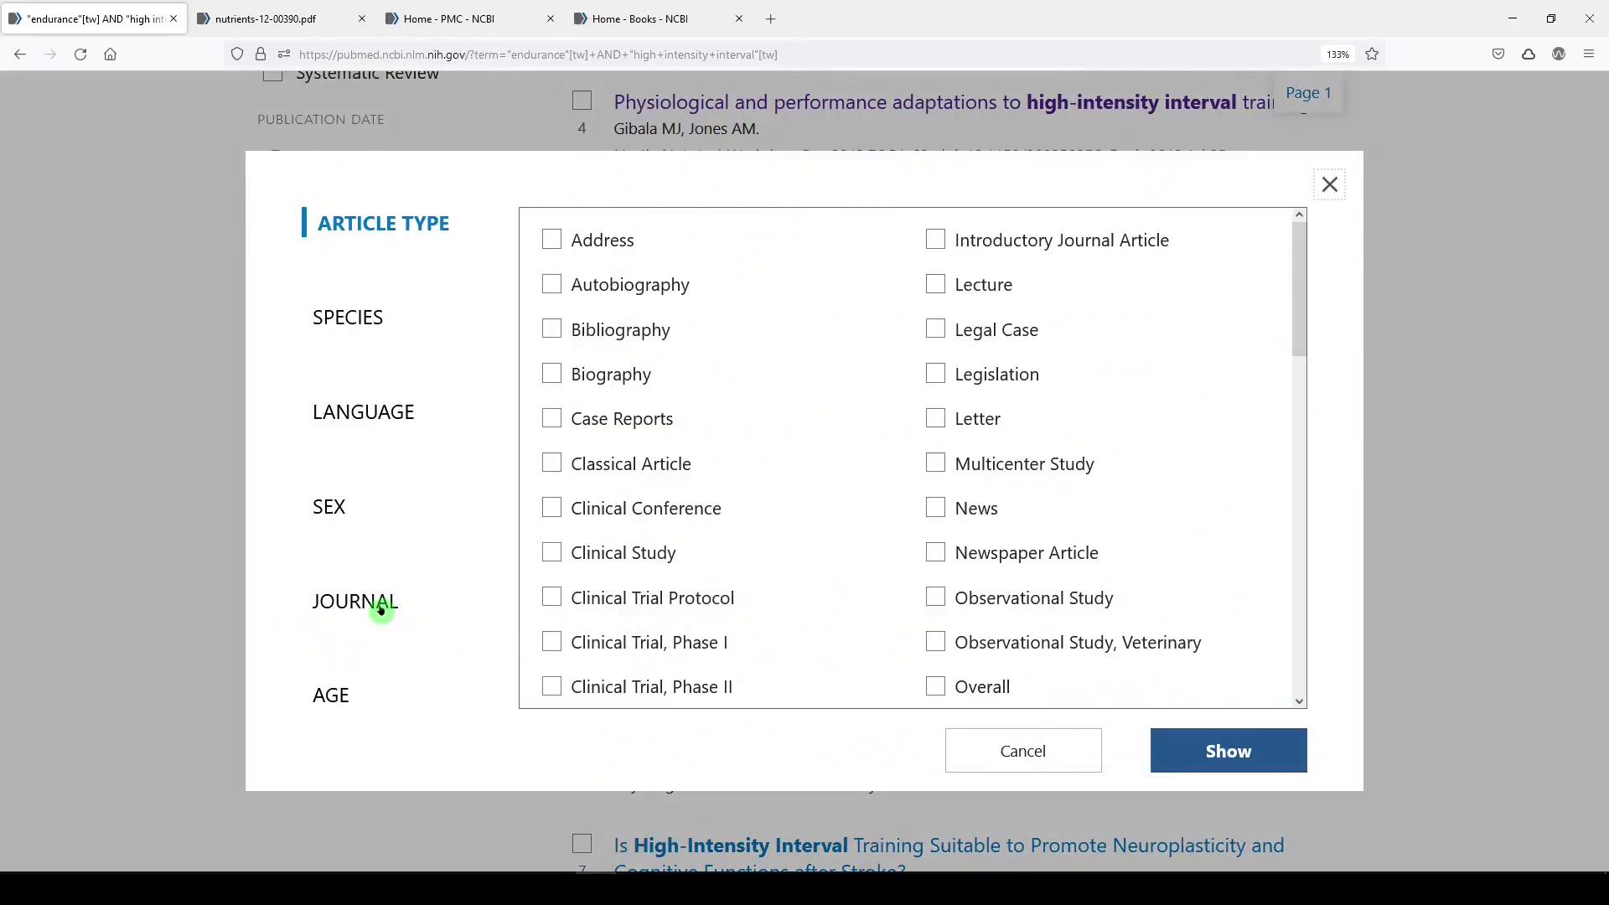
{"action": "left_click", "coordinate": [379, 605]}
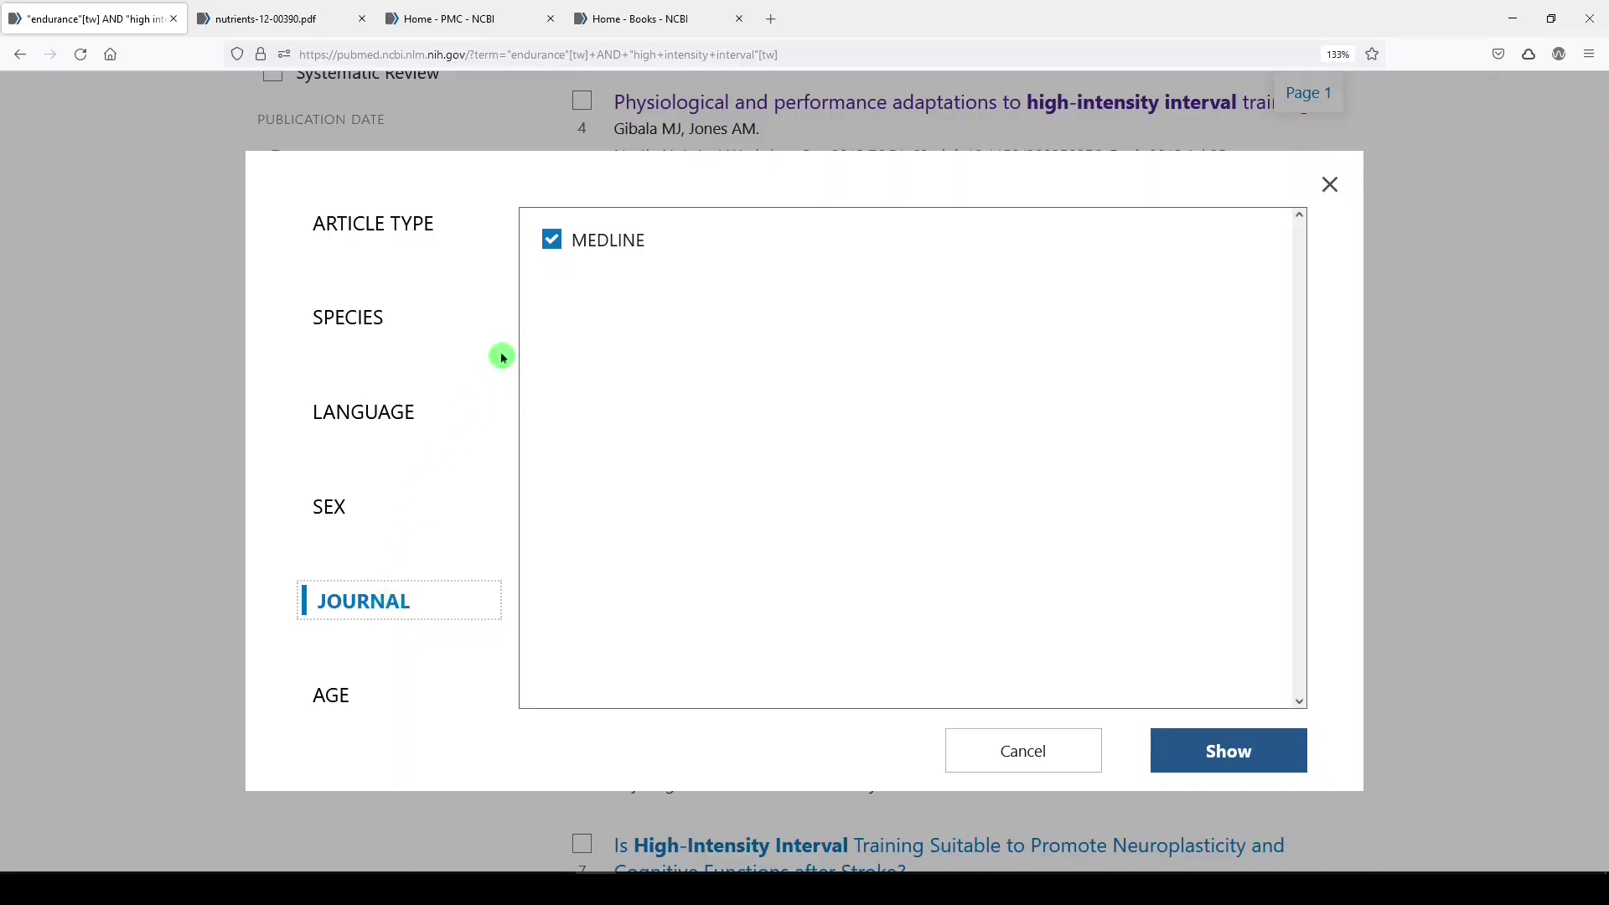
{"action": "left_click", "coordinate": [1212, 748]}
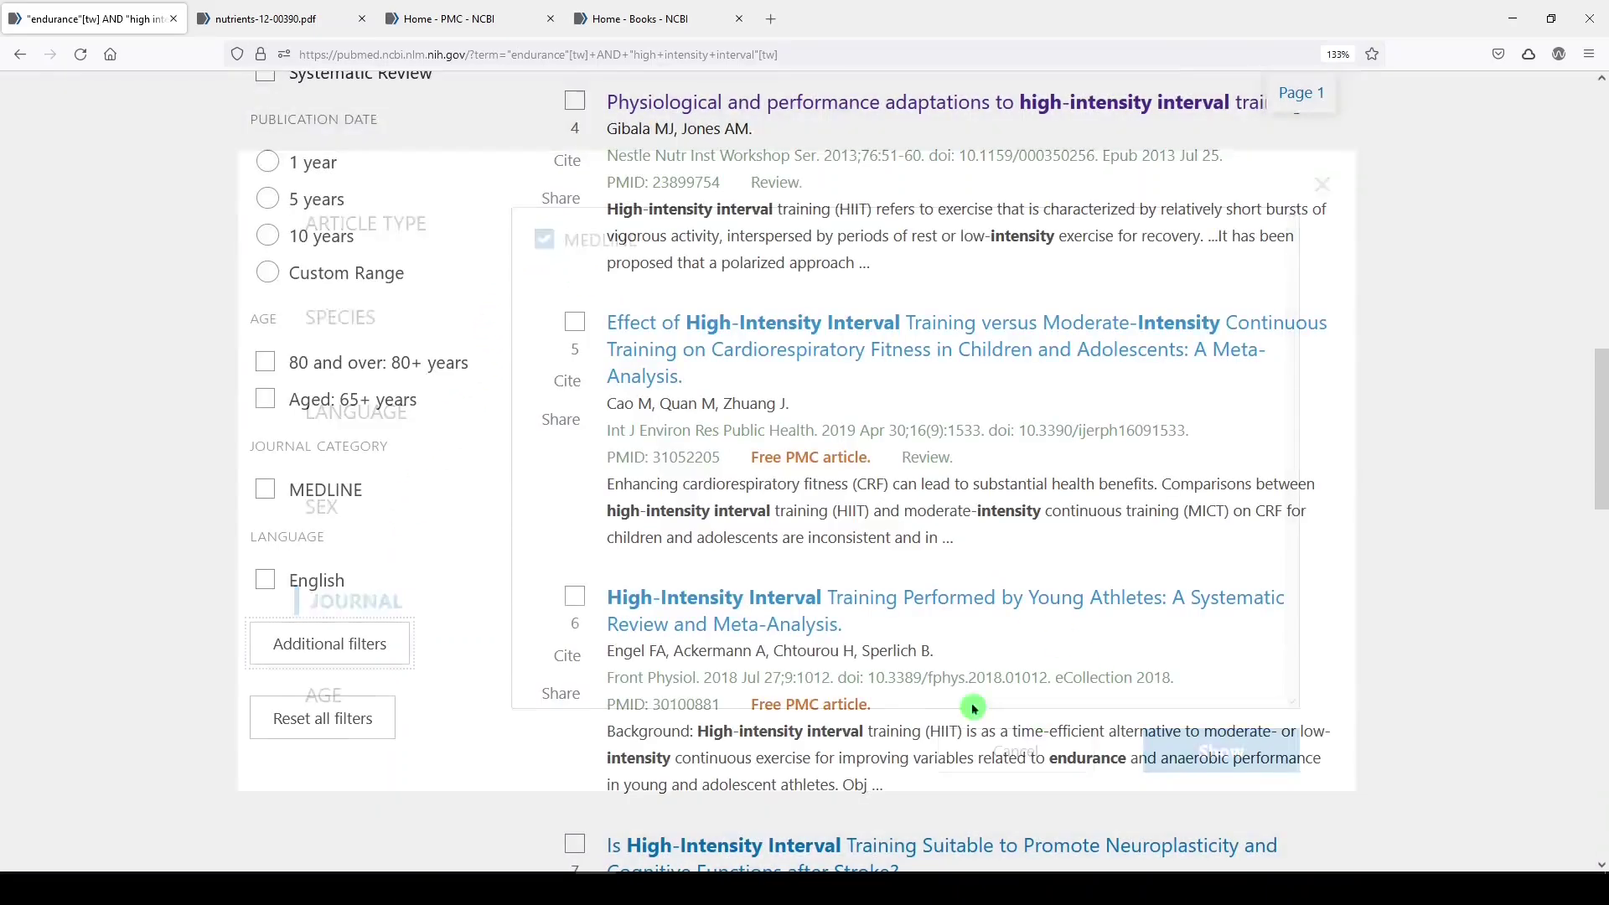
{"action": "left_click", "coordinate": [340, 490]}
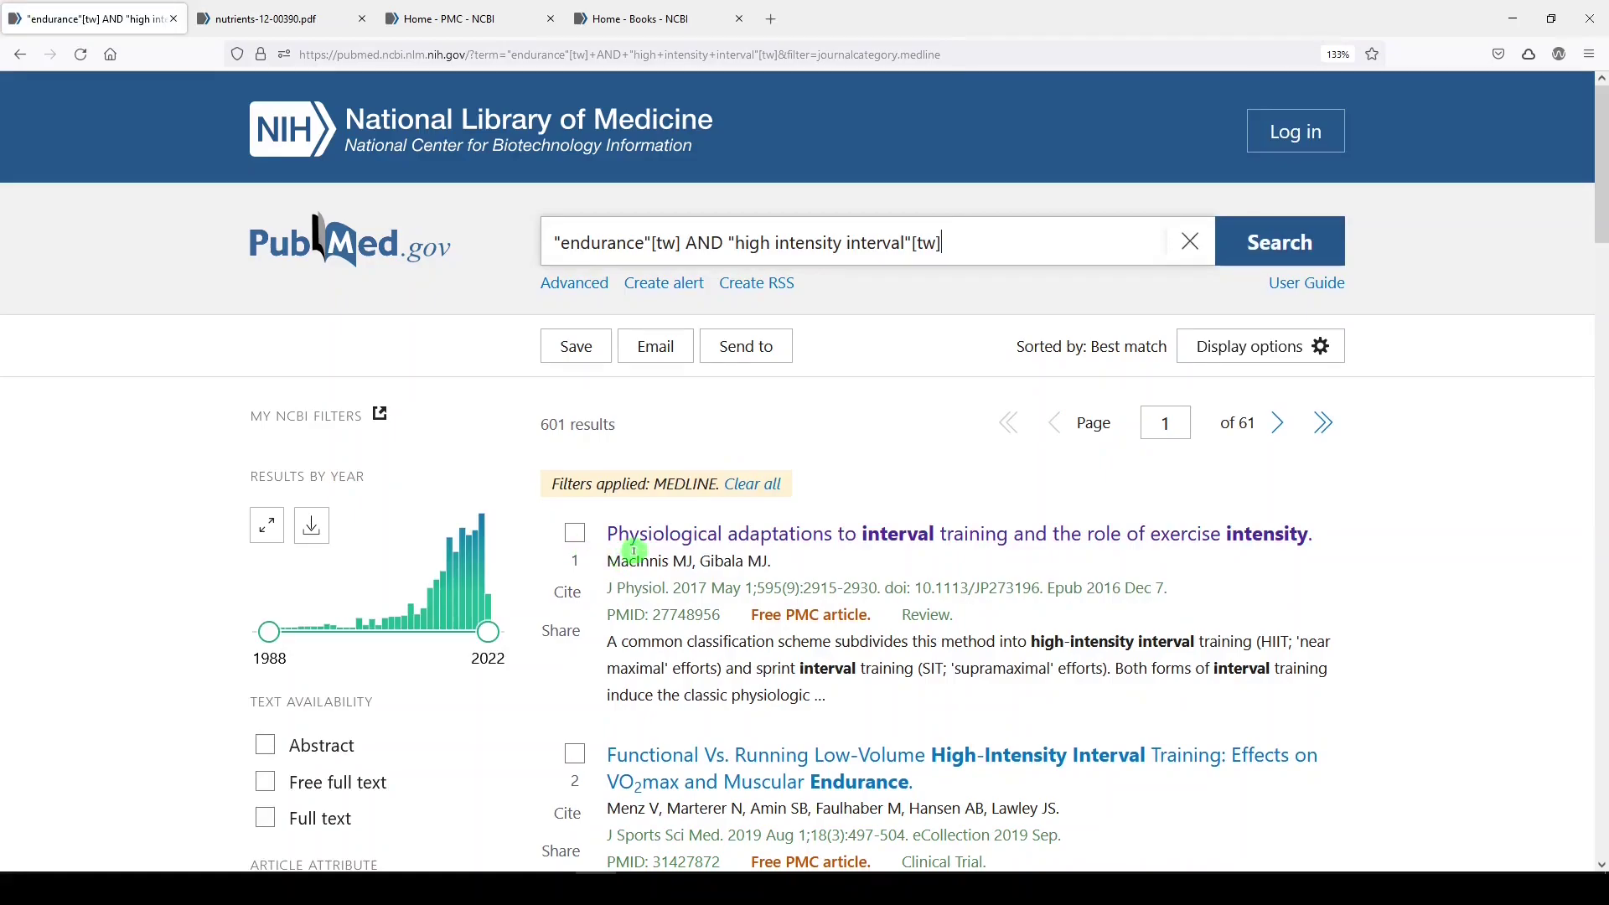
{"action": "scroll", "coordinate": [637, 549], "scroll_direction": "down", "scroll_amount": 15}
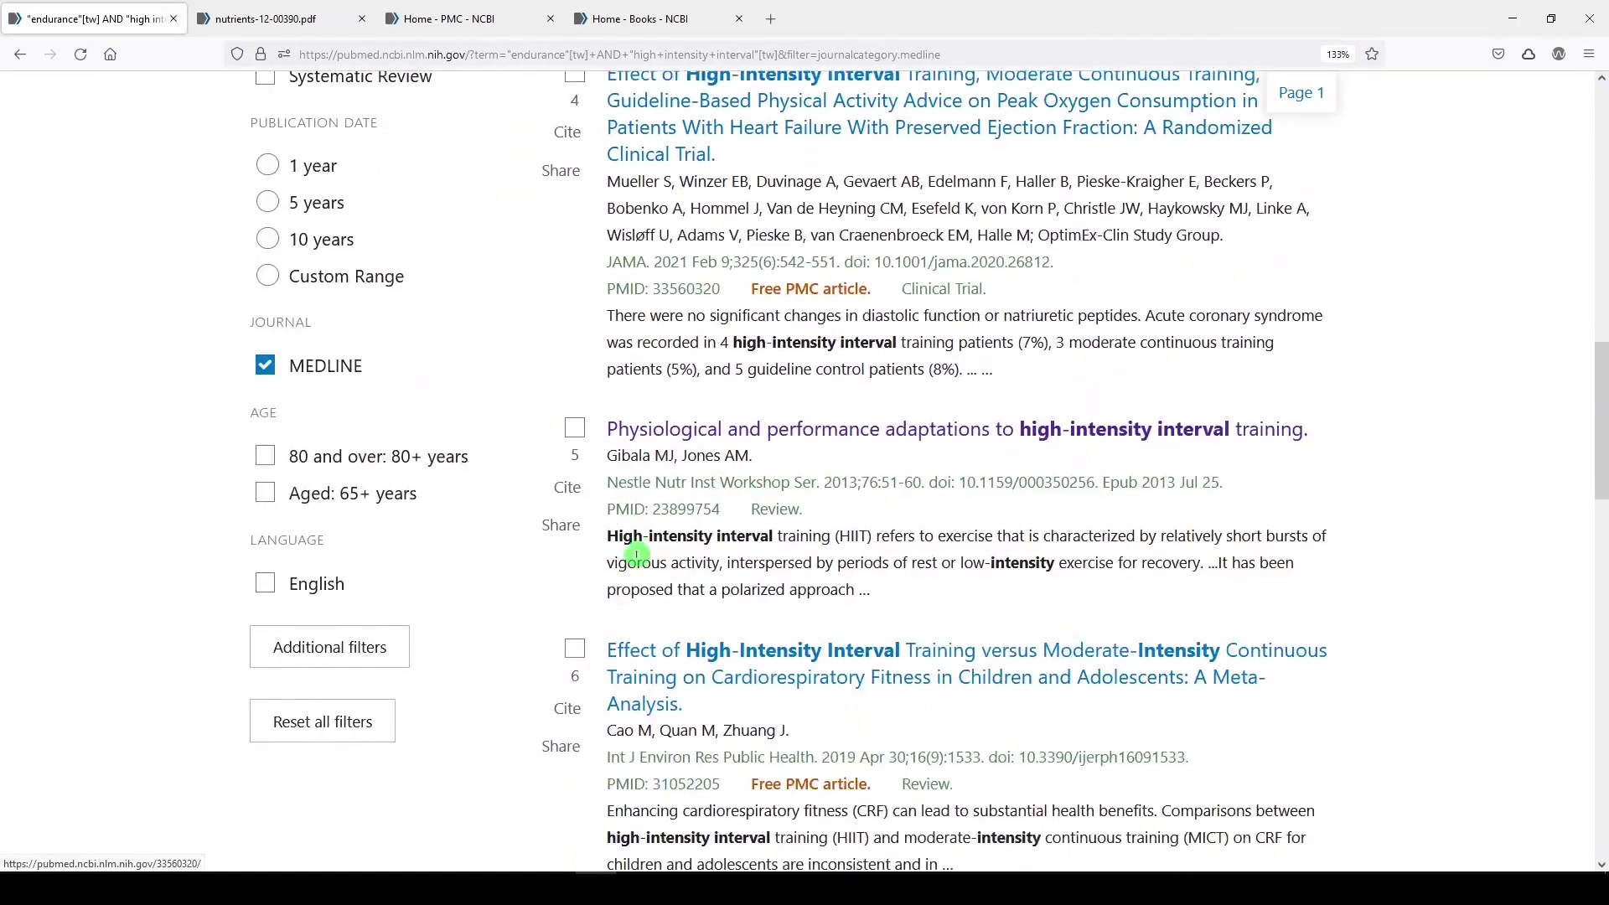
Open result 9, the review on training intensity and duration distribution in endurance athletes
{"action": "scroll", "coordinate": [788, 620], "scroll_direction": "down", "scroll_amount": 5}
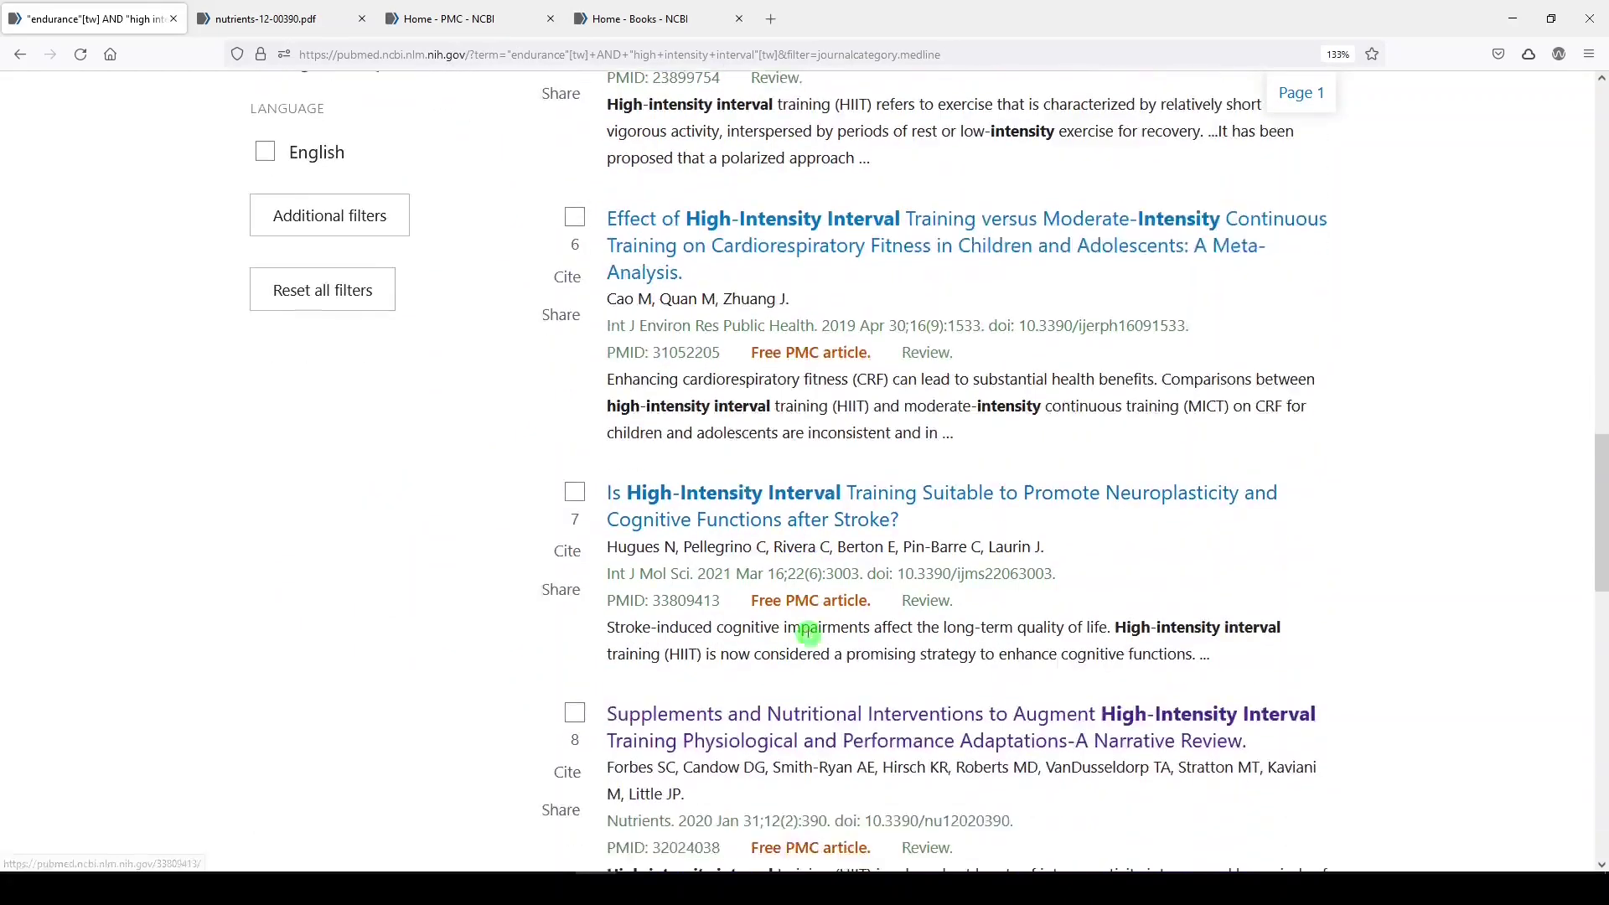
{"action": "scroll", "coordinate": [738, 603], "scroll_direction": "down", "scroll_amount": 5}
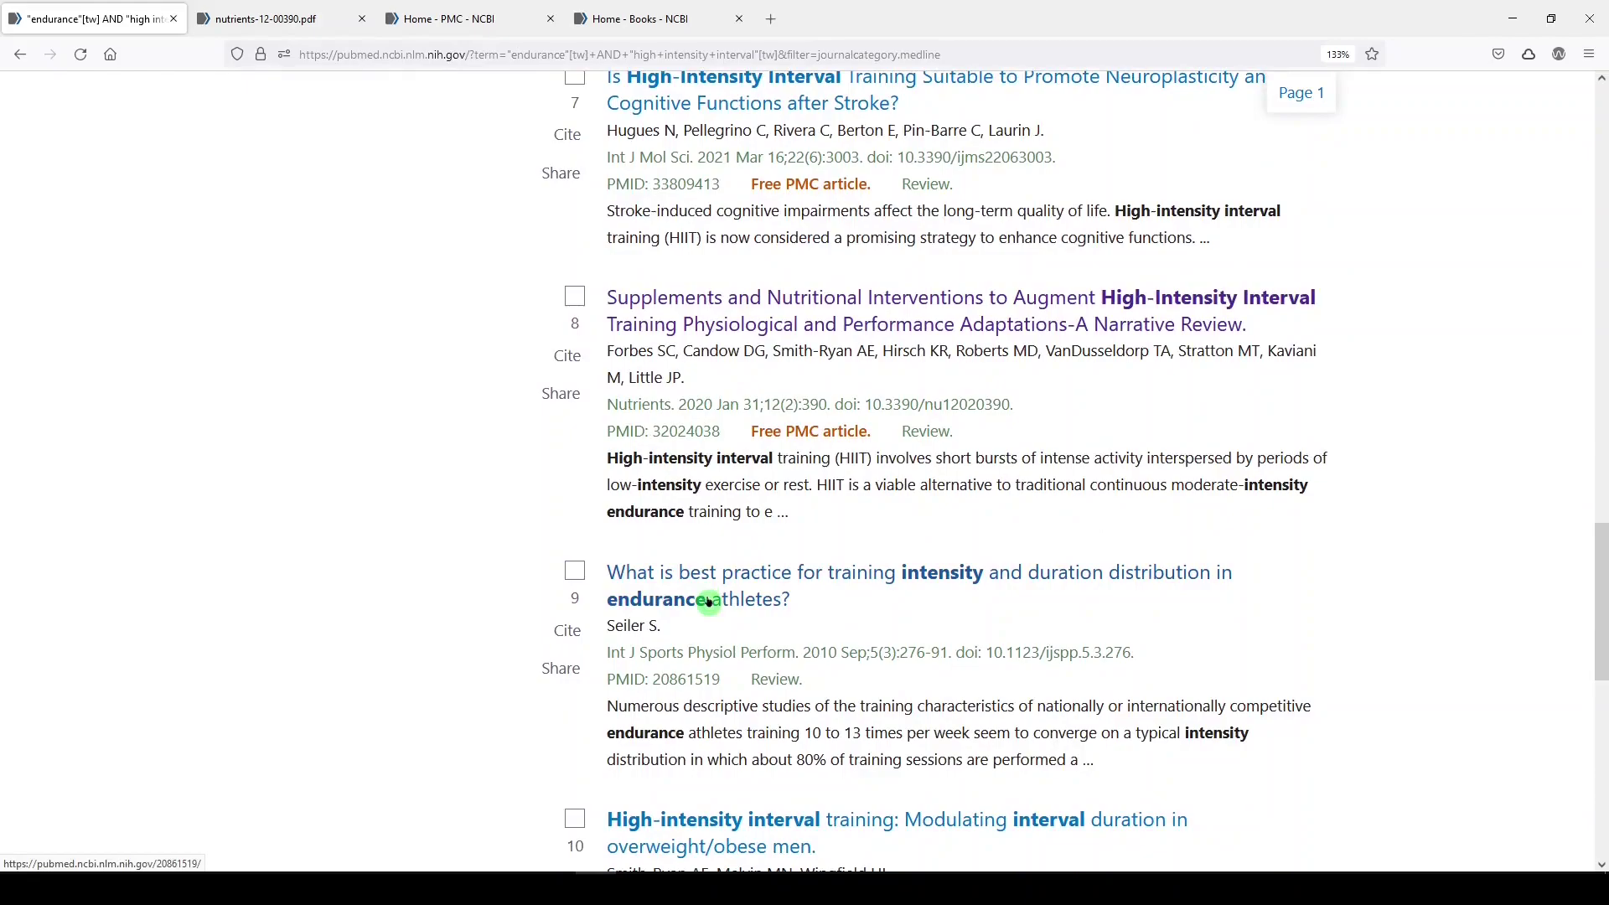
{"action": "left_click", "coordinate": [735, 600]}
Scroll through its abstract, similar articles, cited by and MeSH terms, then back up
{"action": "scroll", "coordinate": [657, 579], "scroll_direction": "down", "scroll_amount": 3}
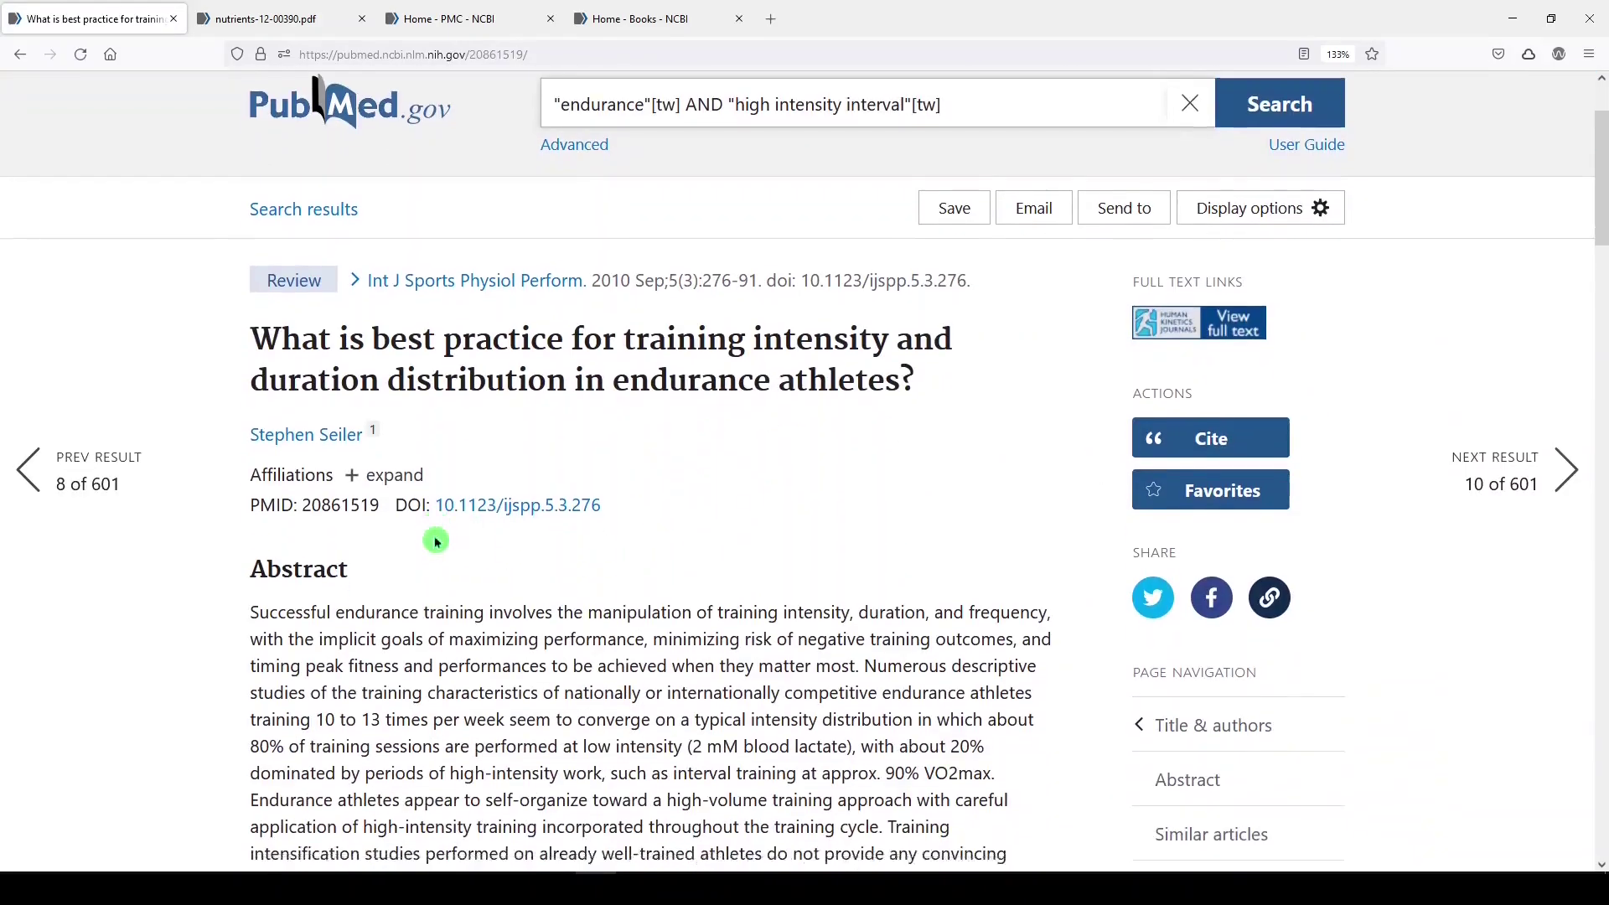
{"action": "scroll", "coordinate": [1013, 395], "scroll_direction": "up", "scroll_amount": 2}
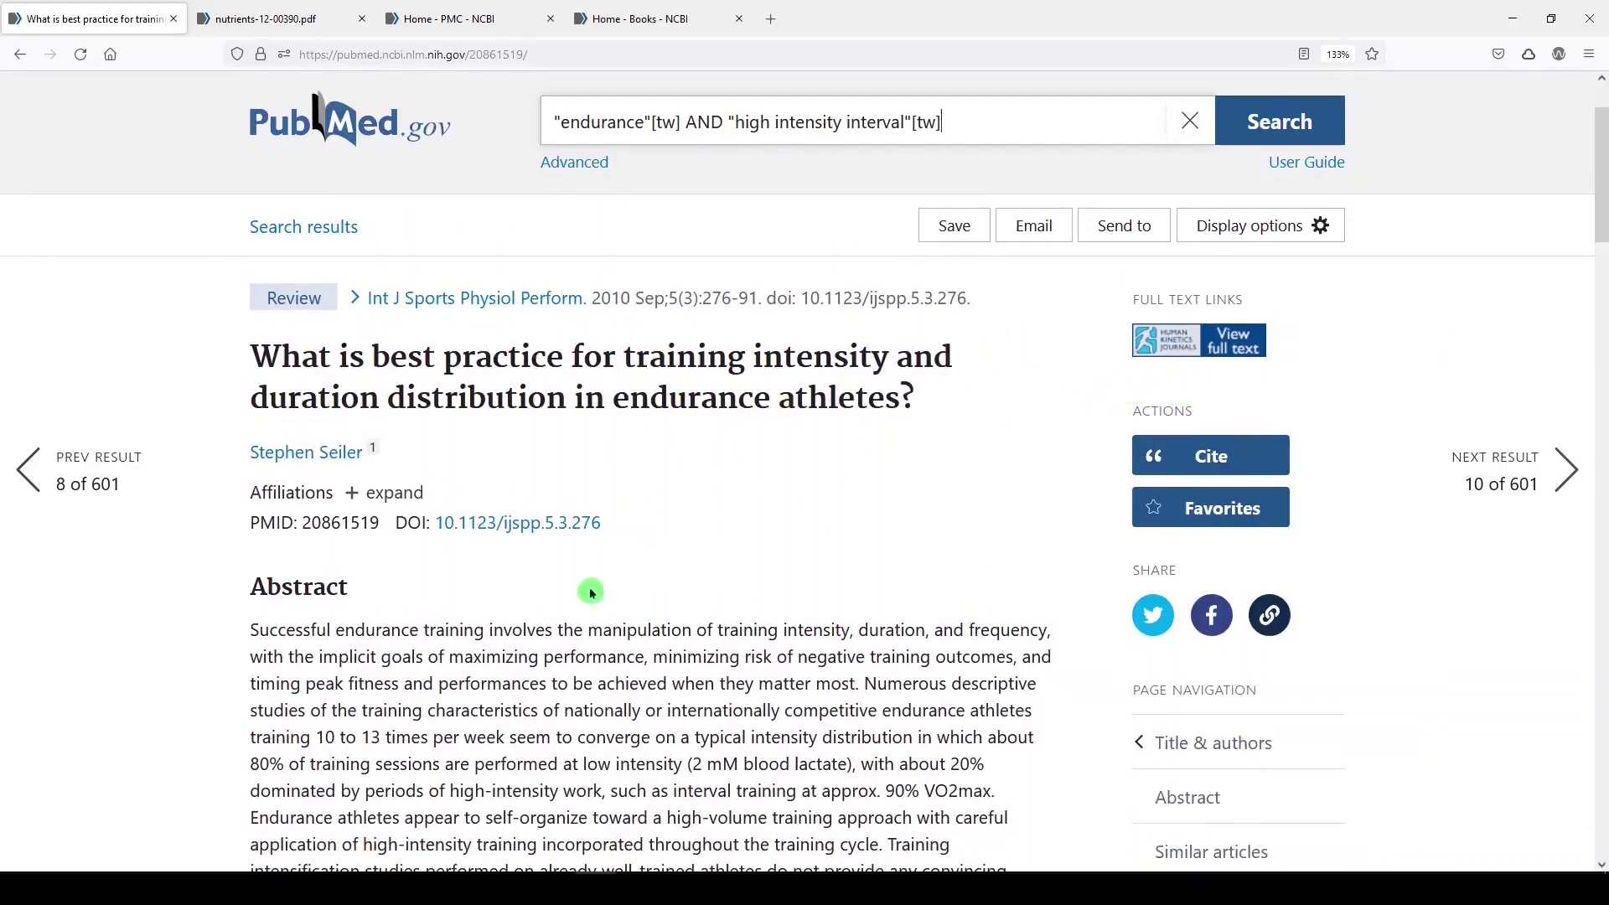
{"action": "scroll", "coordinate": [587, 587], "scroll_direction": "down", "scroll_amount": 10}
{"action": "scroll", "coordinate": [573, 578], "scroll_direction": "down", "scroll_amount": 15}
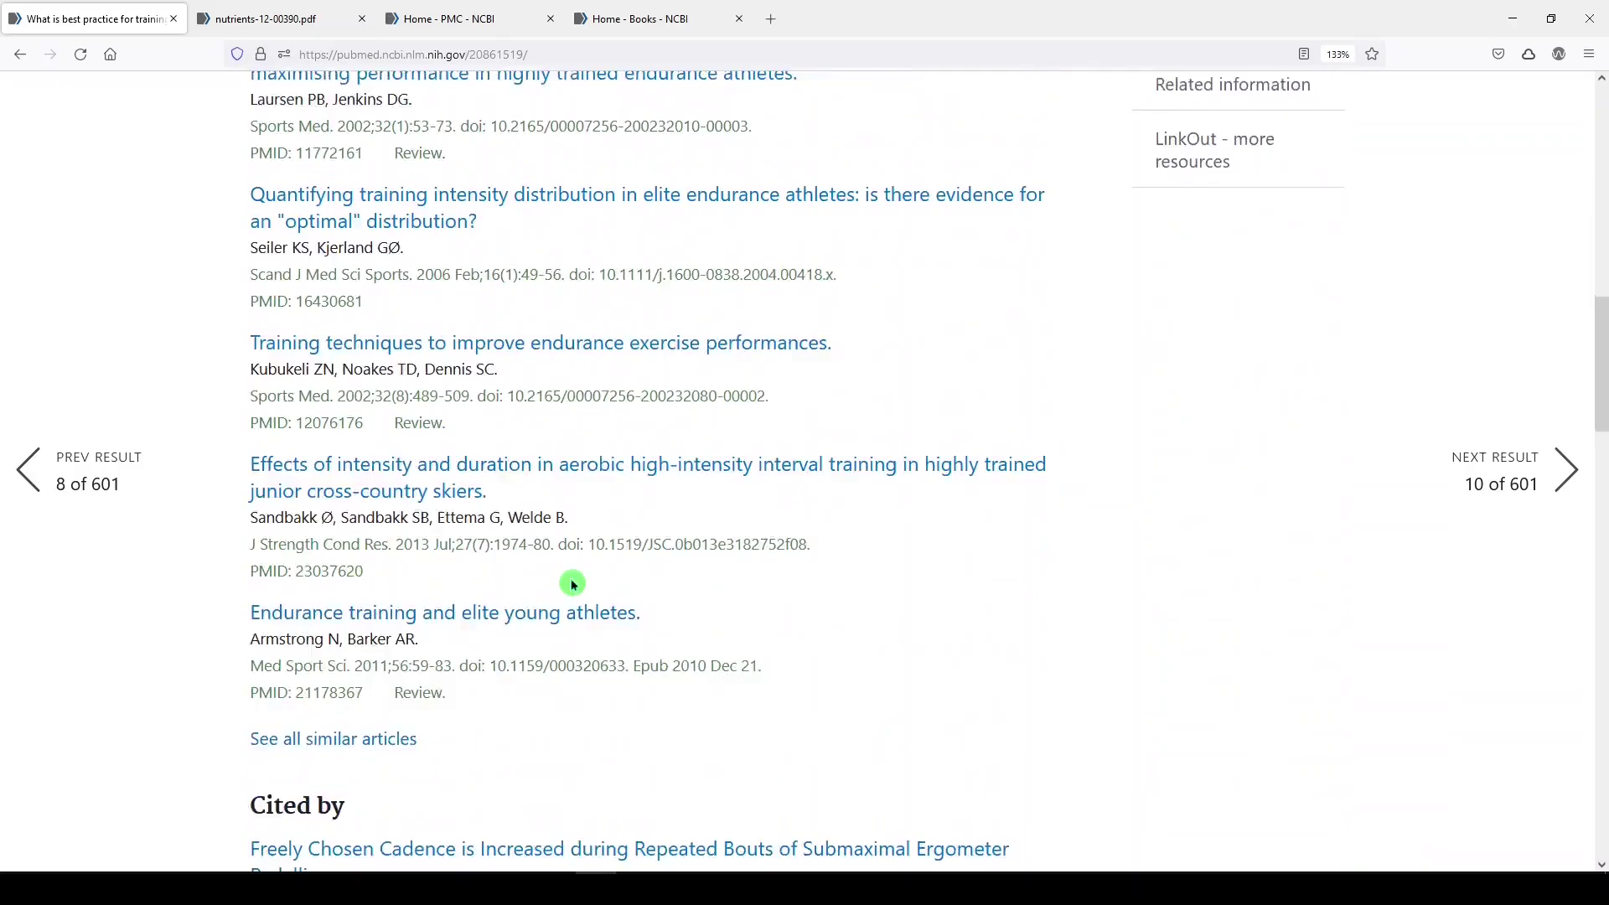
{"action": "scroll", "coordinate": [572, 583], "scroll_direction": "down", "scroll_amount": 6}
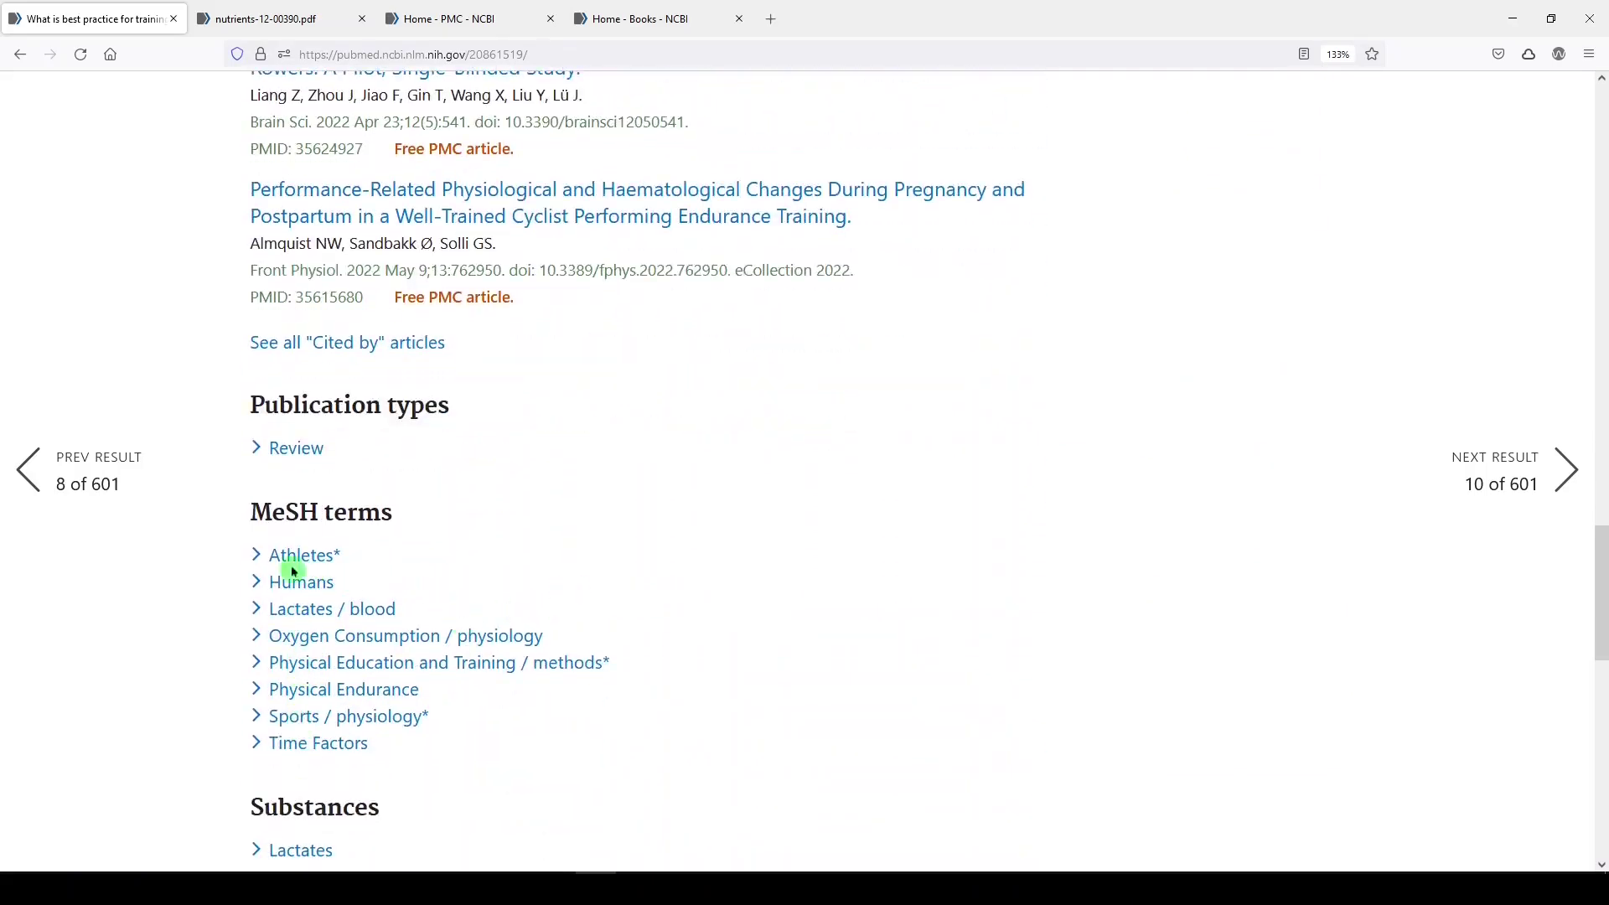
{"action": "scroll", "coordinate": [773, 690], "scroll_direction": "up", "scroll_amount": 8}
{"action": "scroll", "coordinate": [772, 690], "scroll_direction": "up", "scroll_amount": 20}
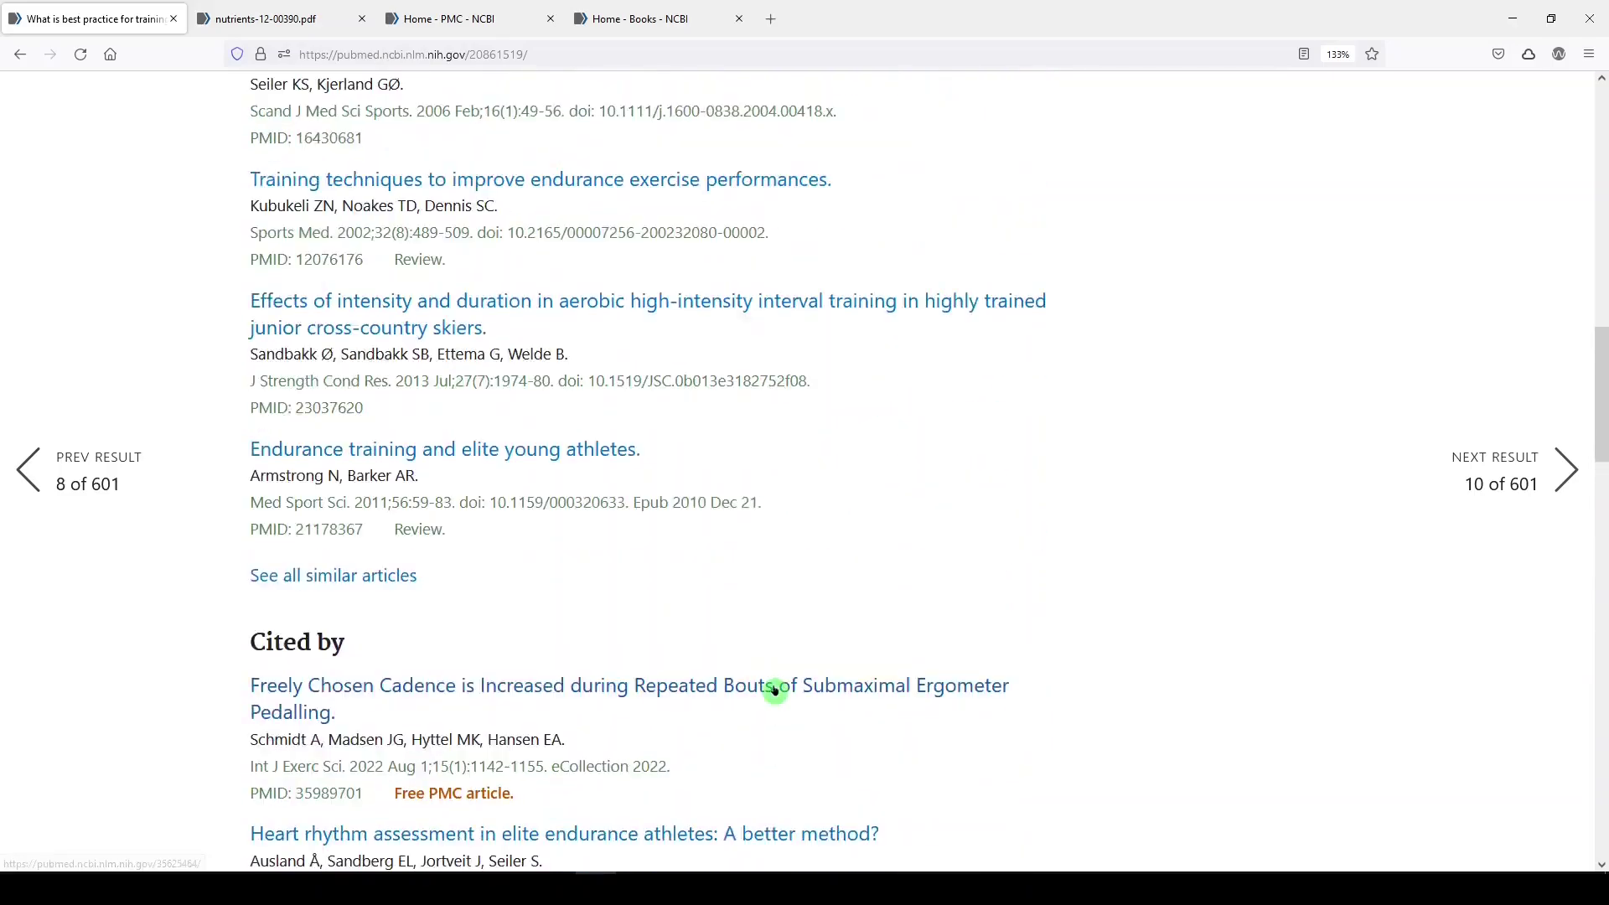
{"action": "scroll", "coordinate": [775, 691], "scroll_direction": "up", "scroll_amount": 3}
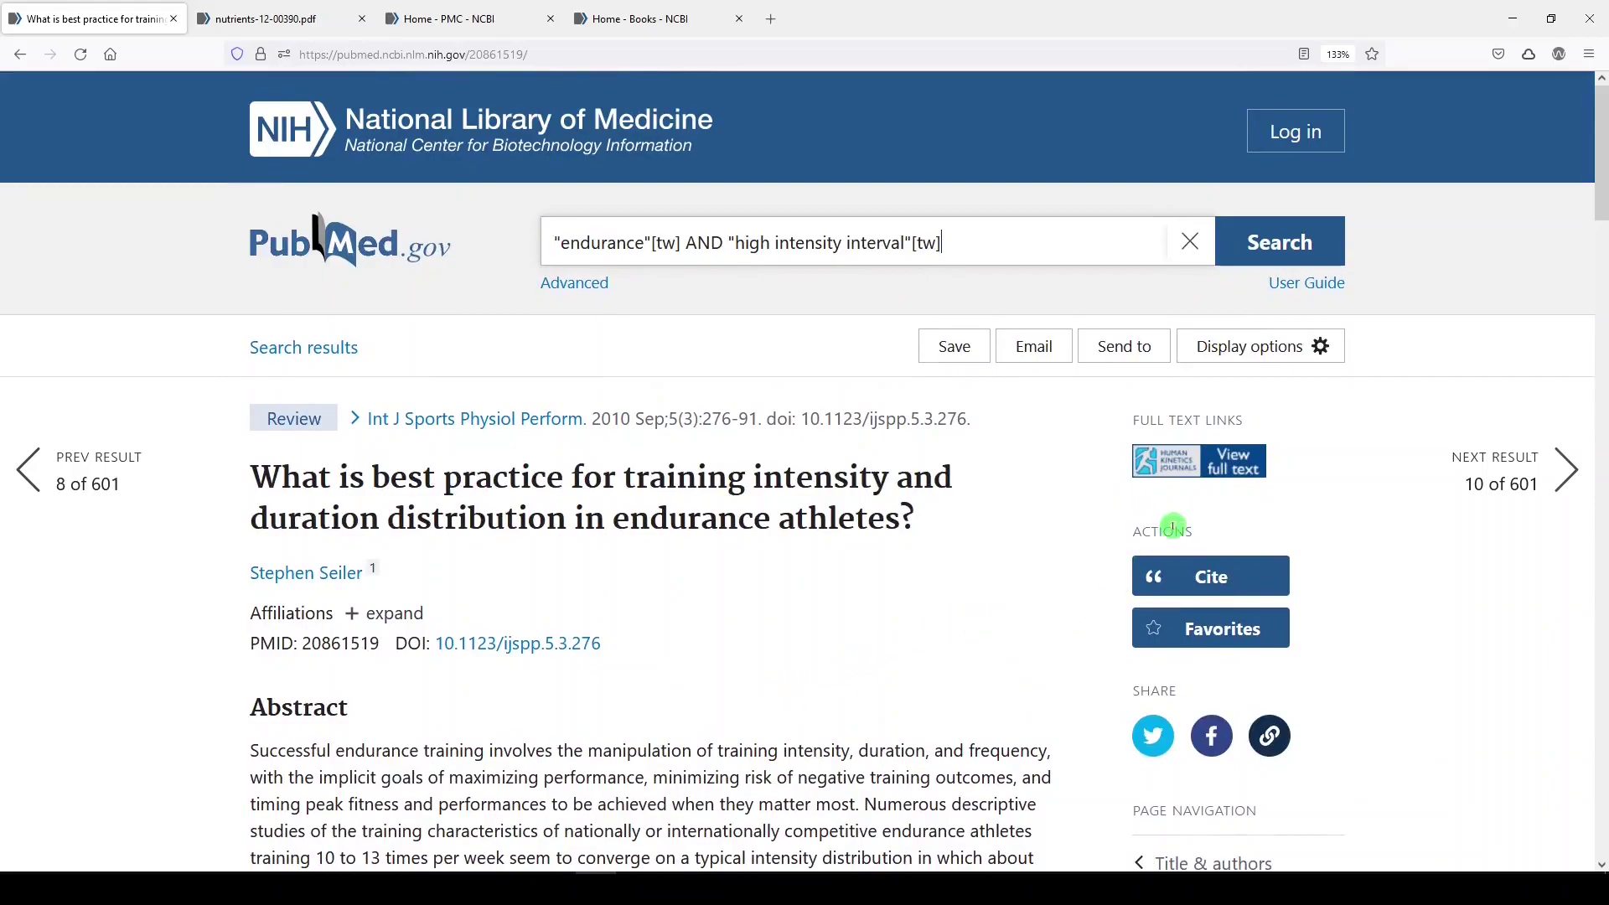
Open the article's Human Kinetics Journals full-text page, which shows restricted access
{"action": "left_click", "coordinate": [1179, 472]}
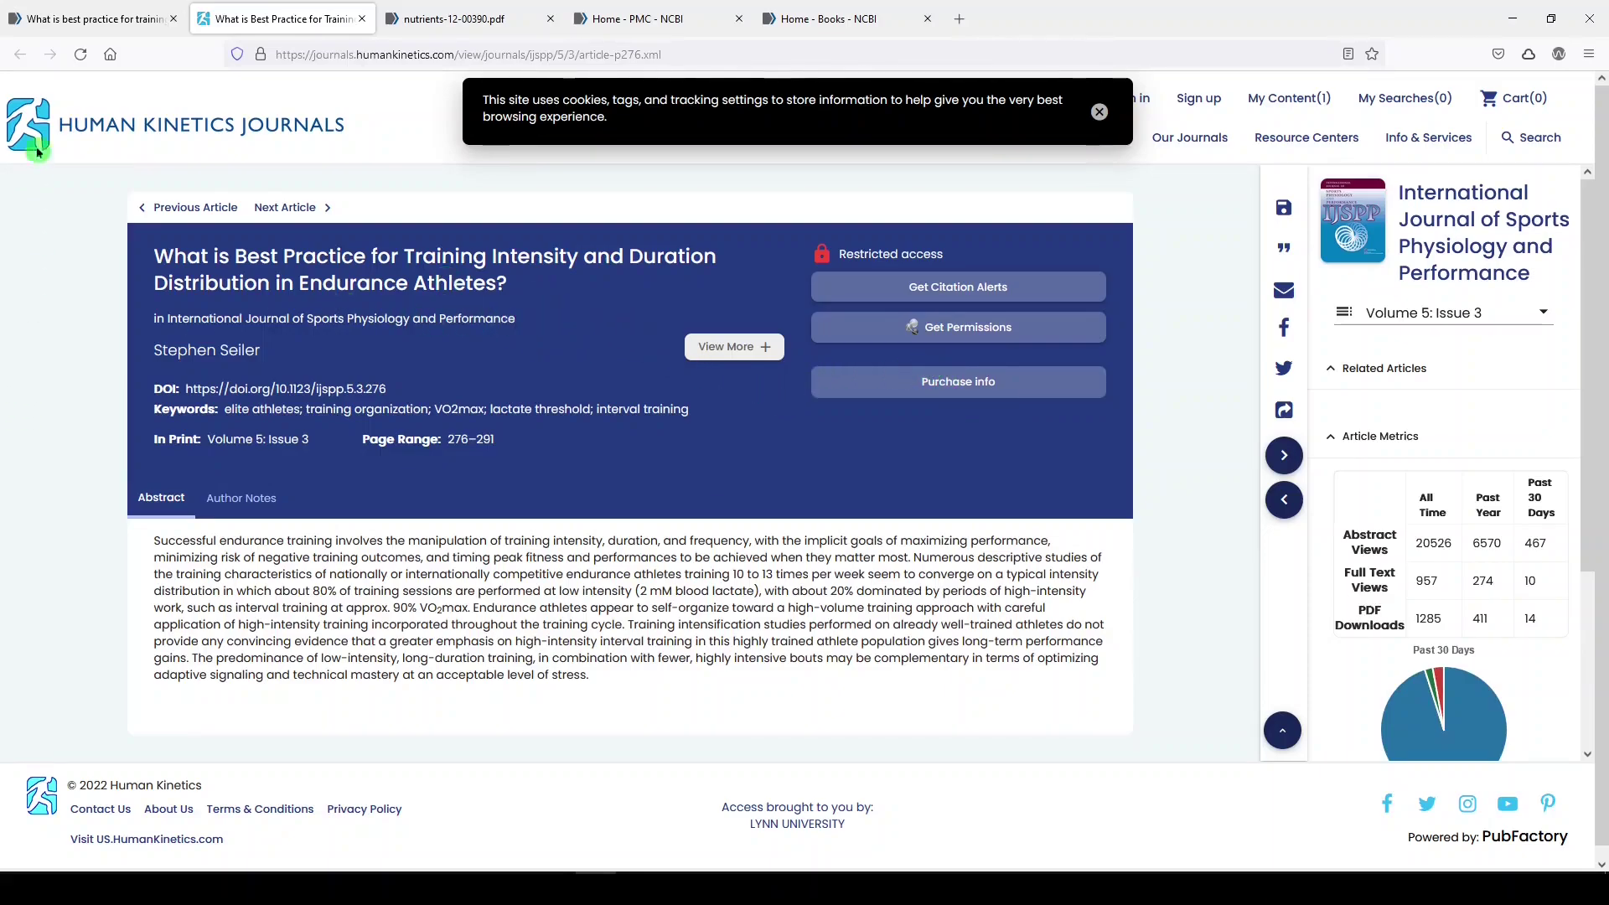
Return to the first tab, back to the results, then to PubMed's home page
{"action": "left_click", "coordinate": [59, 25]}
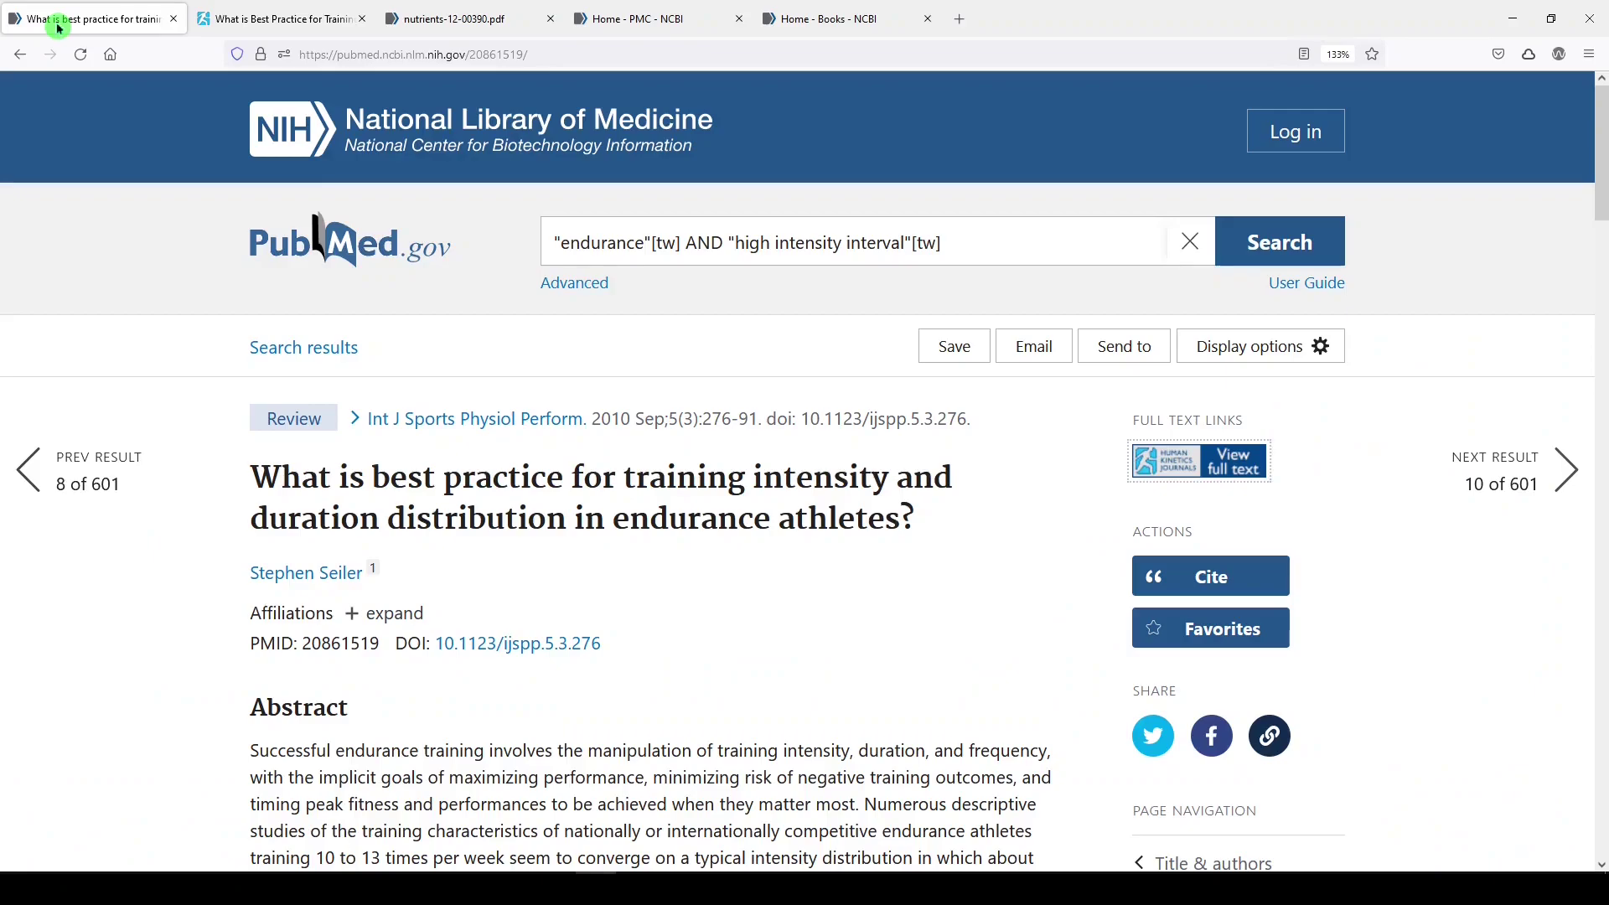
{"action": "left_click", "coordinate": [20, 54]}
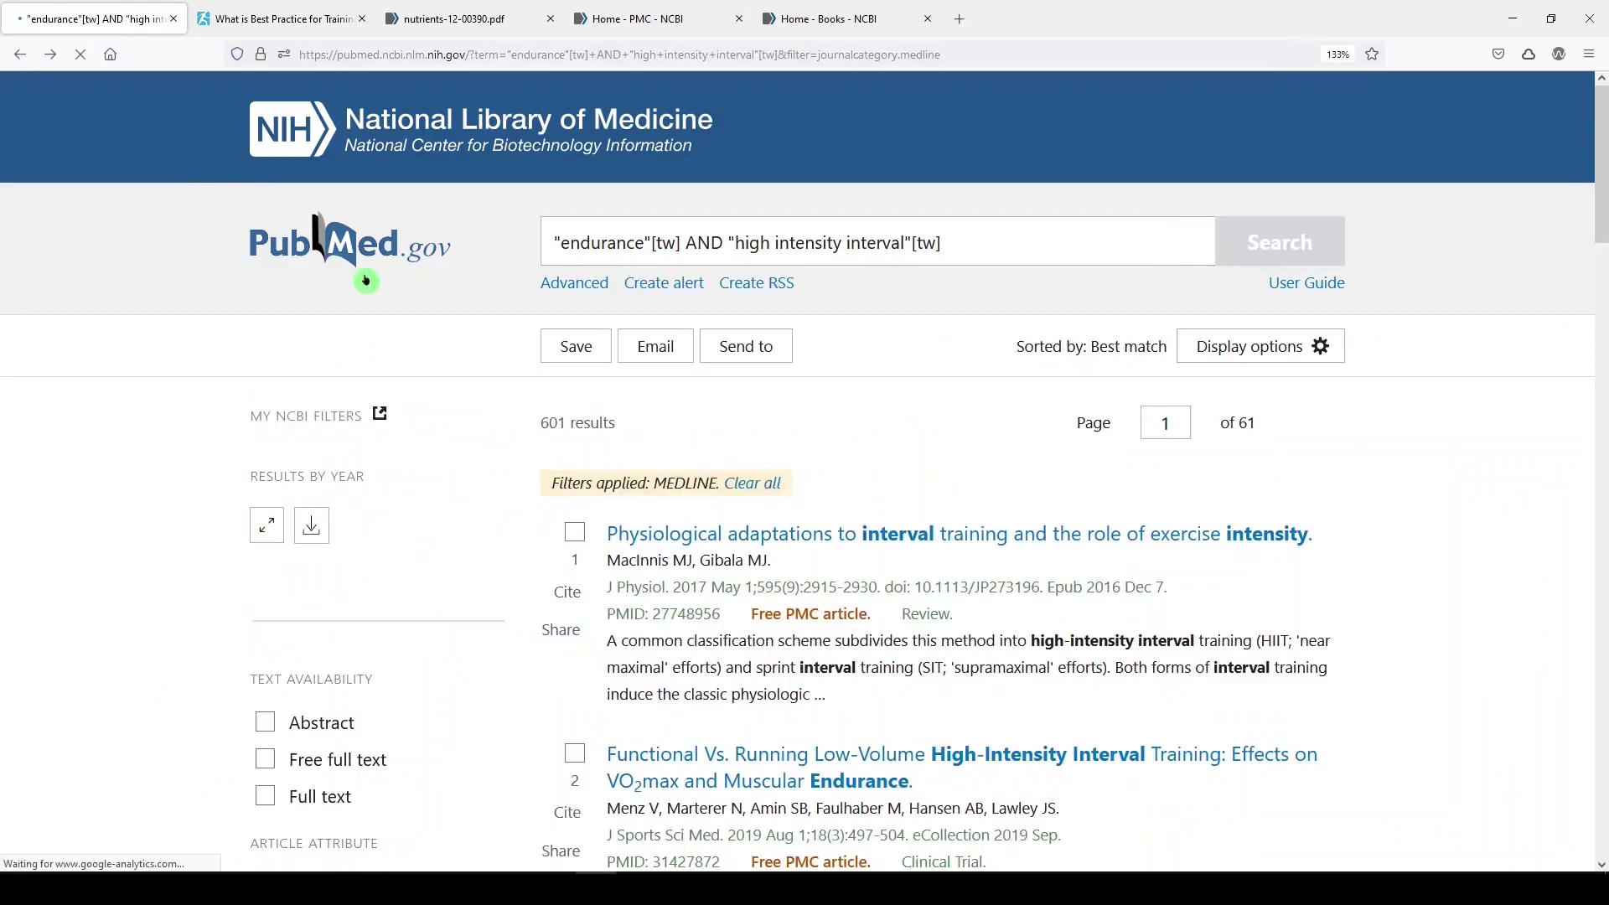
{"action": "left_click", "coordinate": [370, 253]}
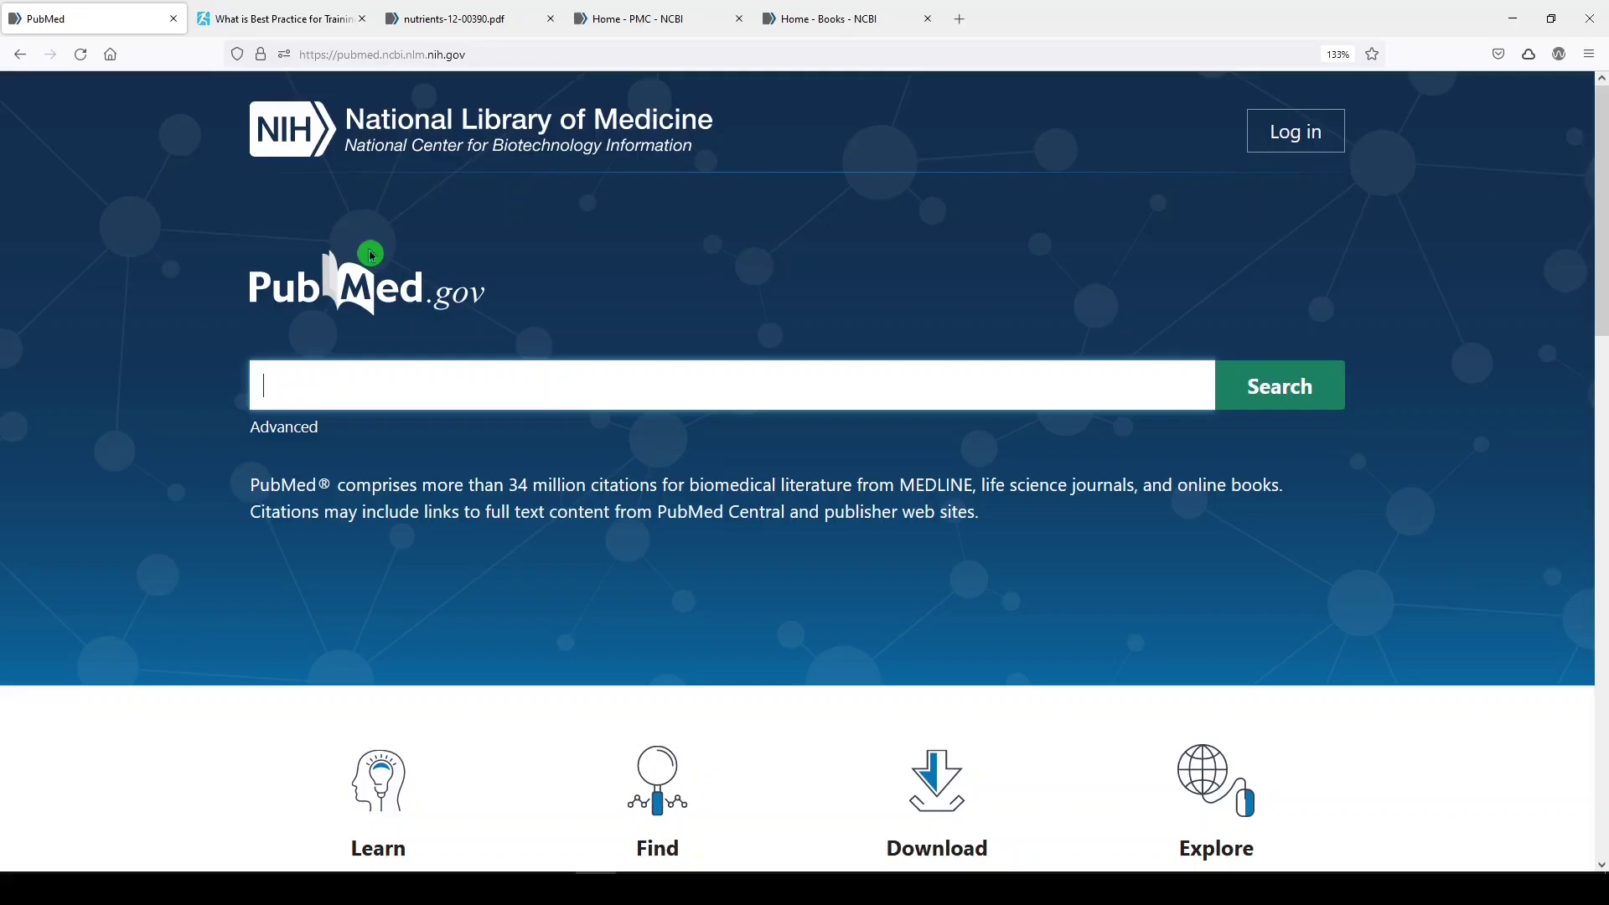
Search NCBI Bookshelf for "endurance" AND "high intensity interval", getting 35 results
{"action": "left_click", "coordinate": [805, 25]}
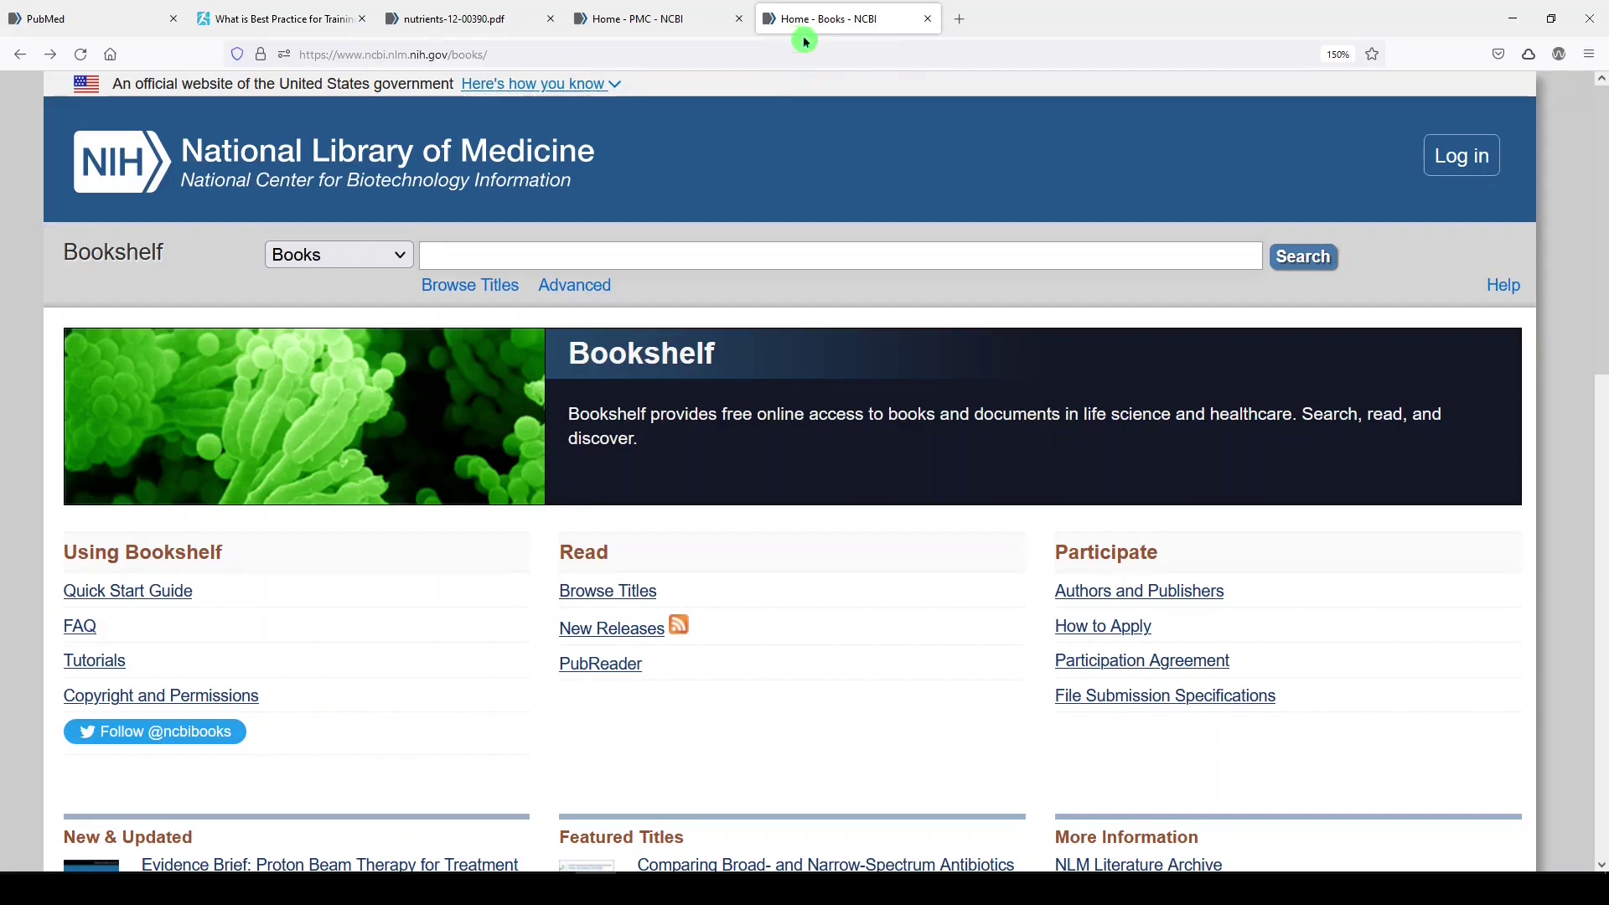
{"action": "type", "text": "\""}
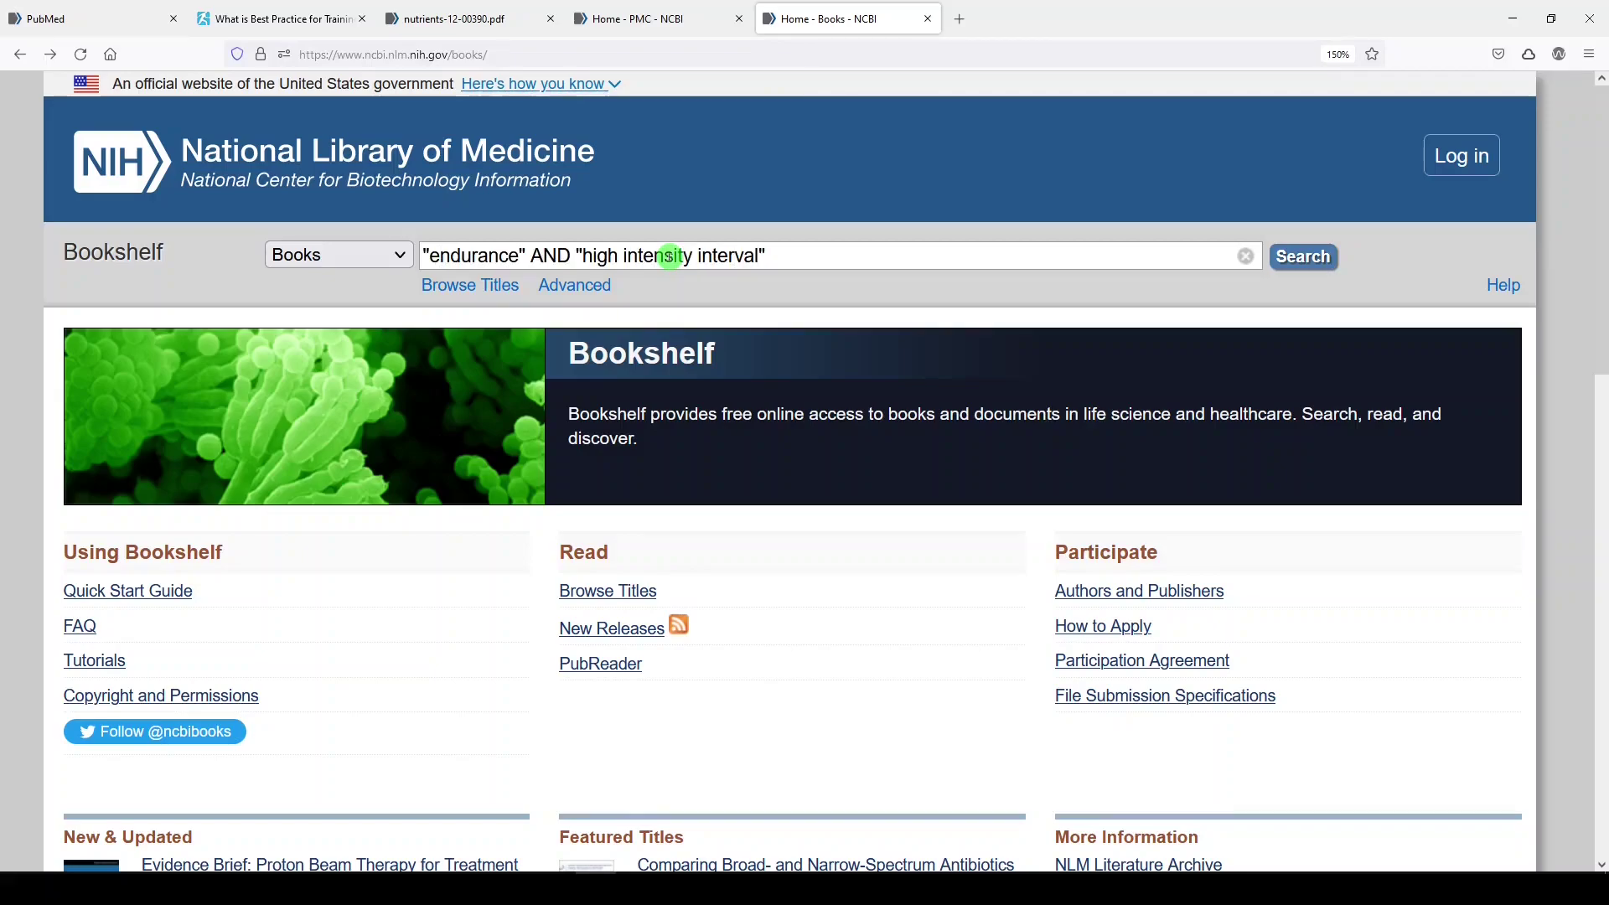
{"action": "left_click_drag", "start_coordinate": [585, 255], "coordinate": [767, 251]}
{"action": "left_click", "coordinate": [1291, 258]}
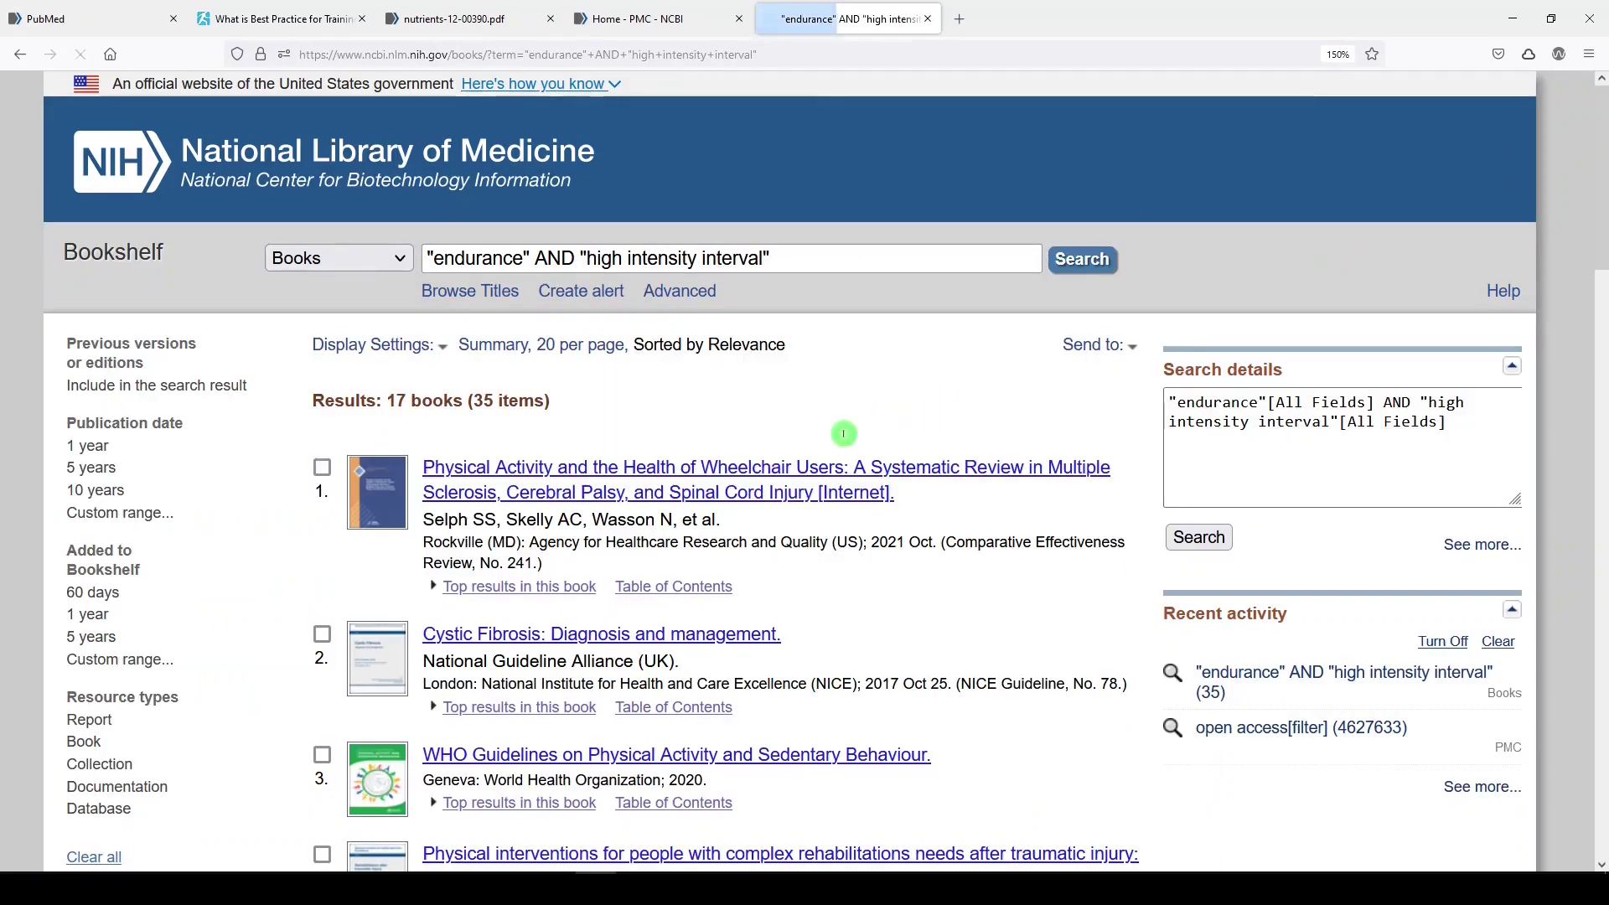
{"action": "scroll", "coordinate": [476, 460], "scroll_direction": "down", "scroll_amount": 7}
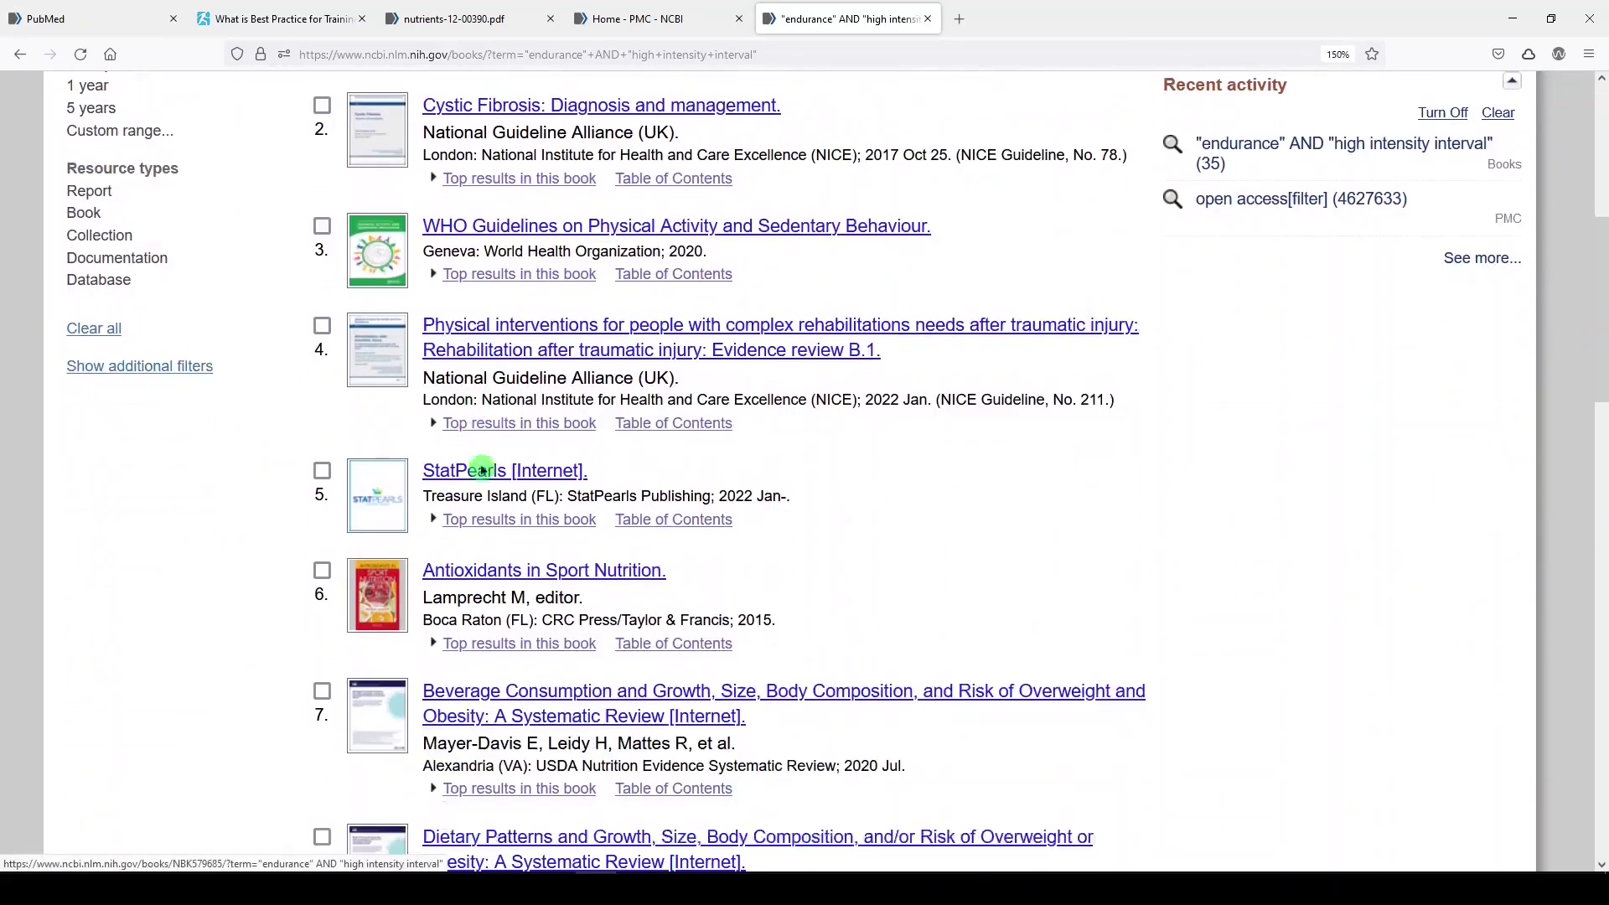
{"action": "scroll", "coordinate": [458, 718], "scroll_direction": "down", "scroll_amount": 3}
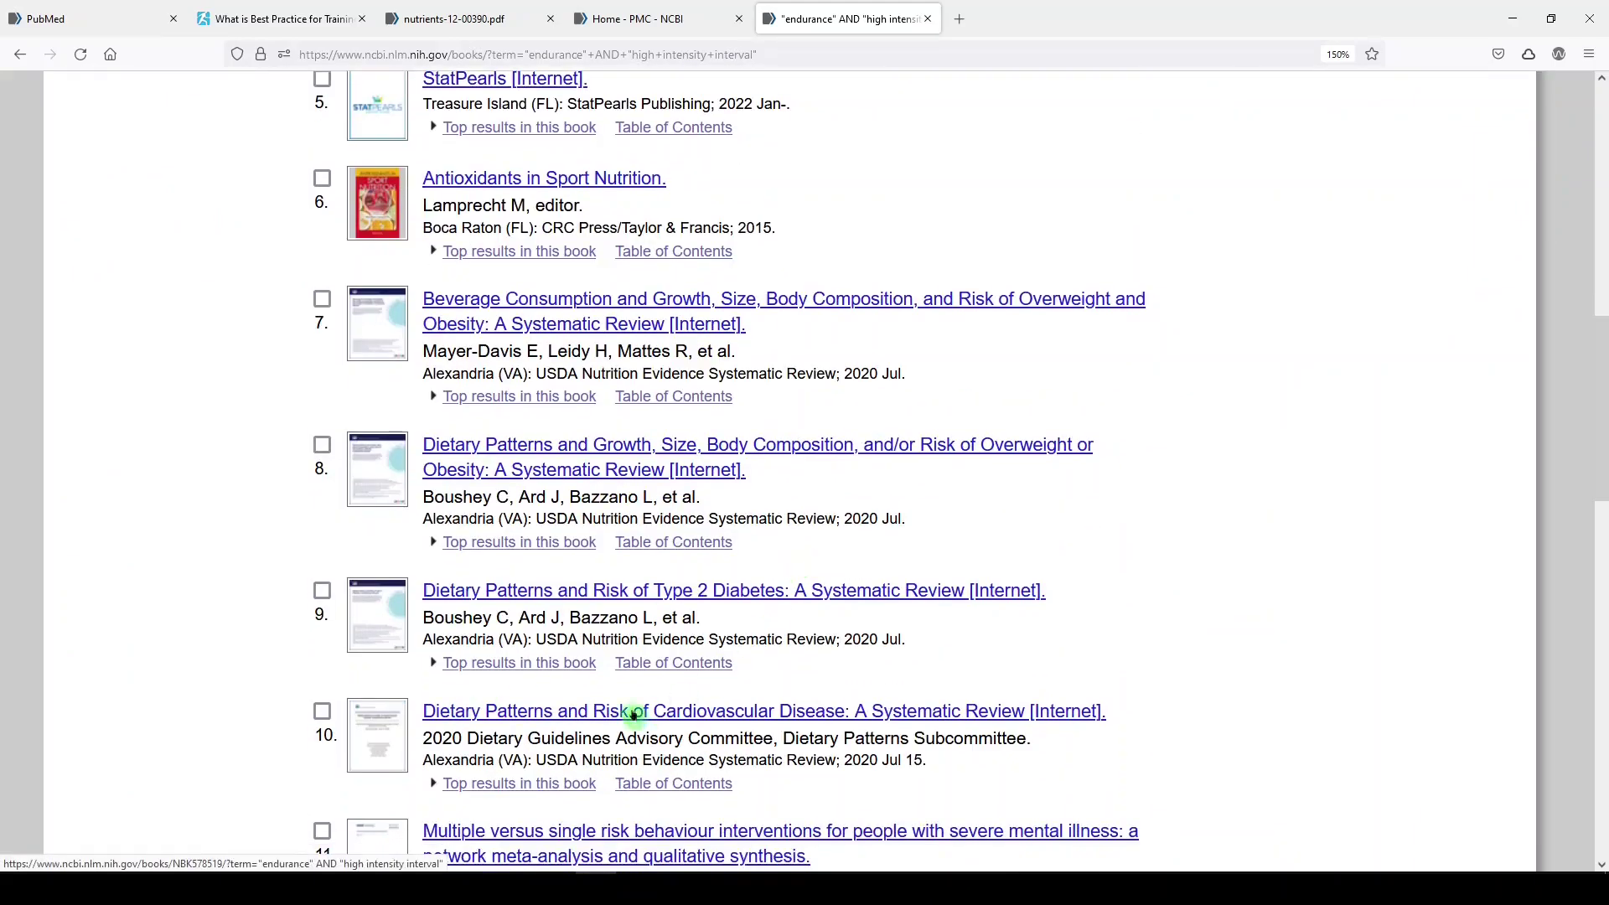
{"action": "scroll", "coordinate": [620, 671], "scroll_direction": "up", "scroll_amount": 3}
{"action": "scroll", "coordinate": [608, 649], "scroll_direction": "up", "scroll_amount": 2}
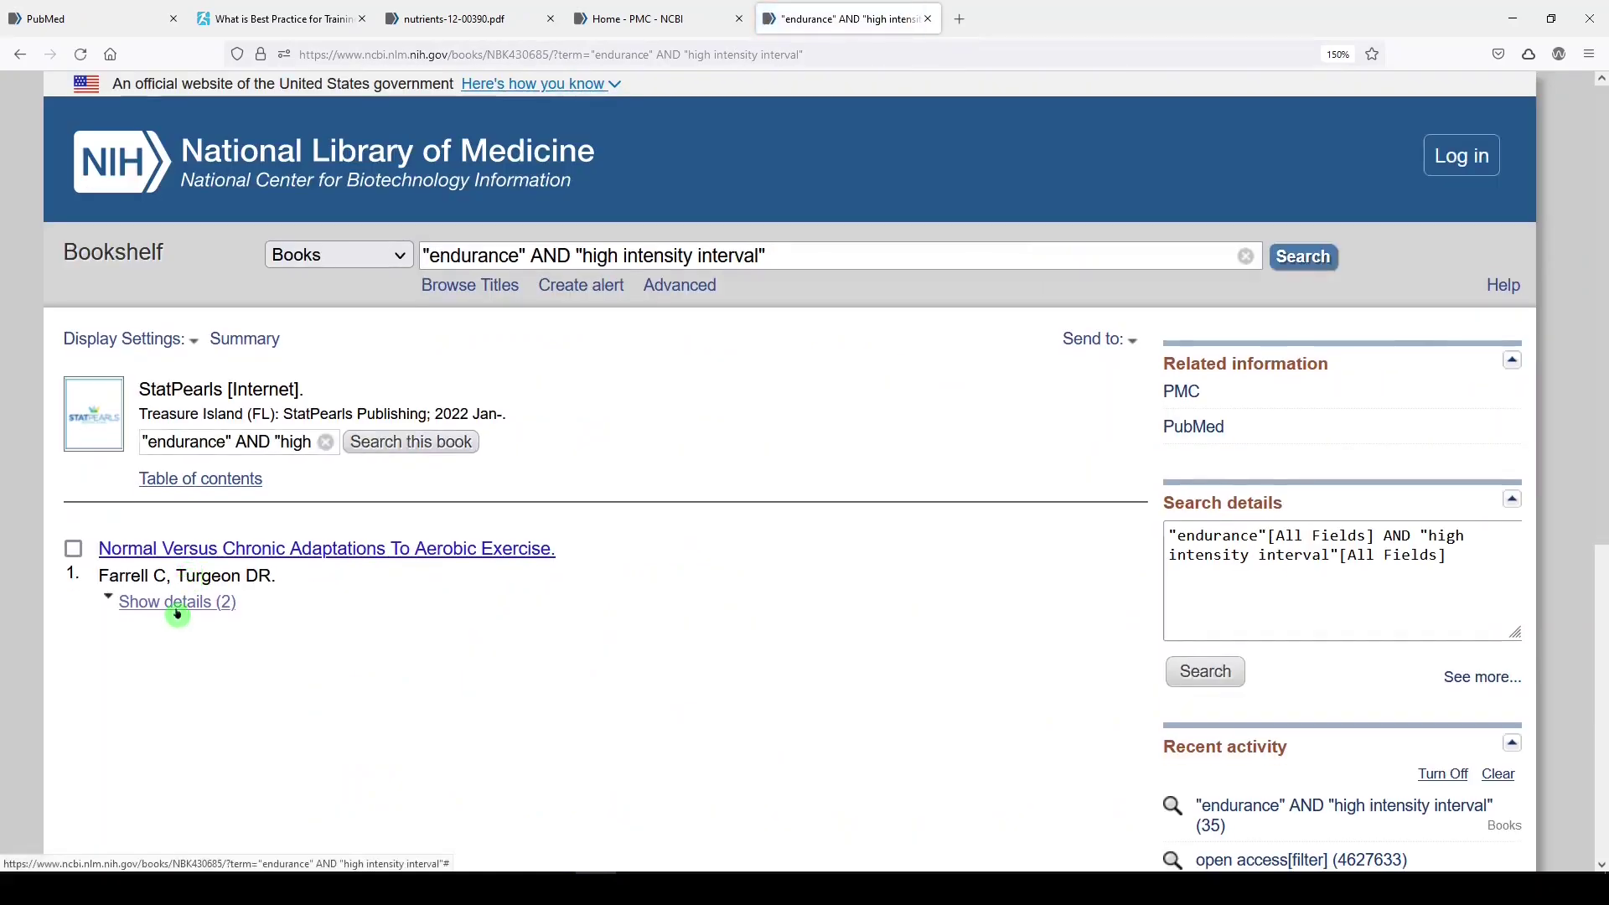
Open the StatPearls chapter Normal Versus Chronic Adaptations To Aerobic Exercise and scroll through it
{"action": "left_click", "coordinate": [177, 613]}
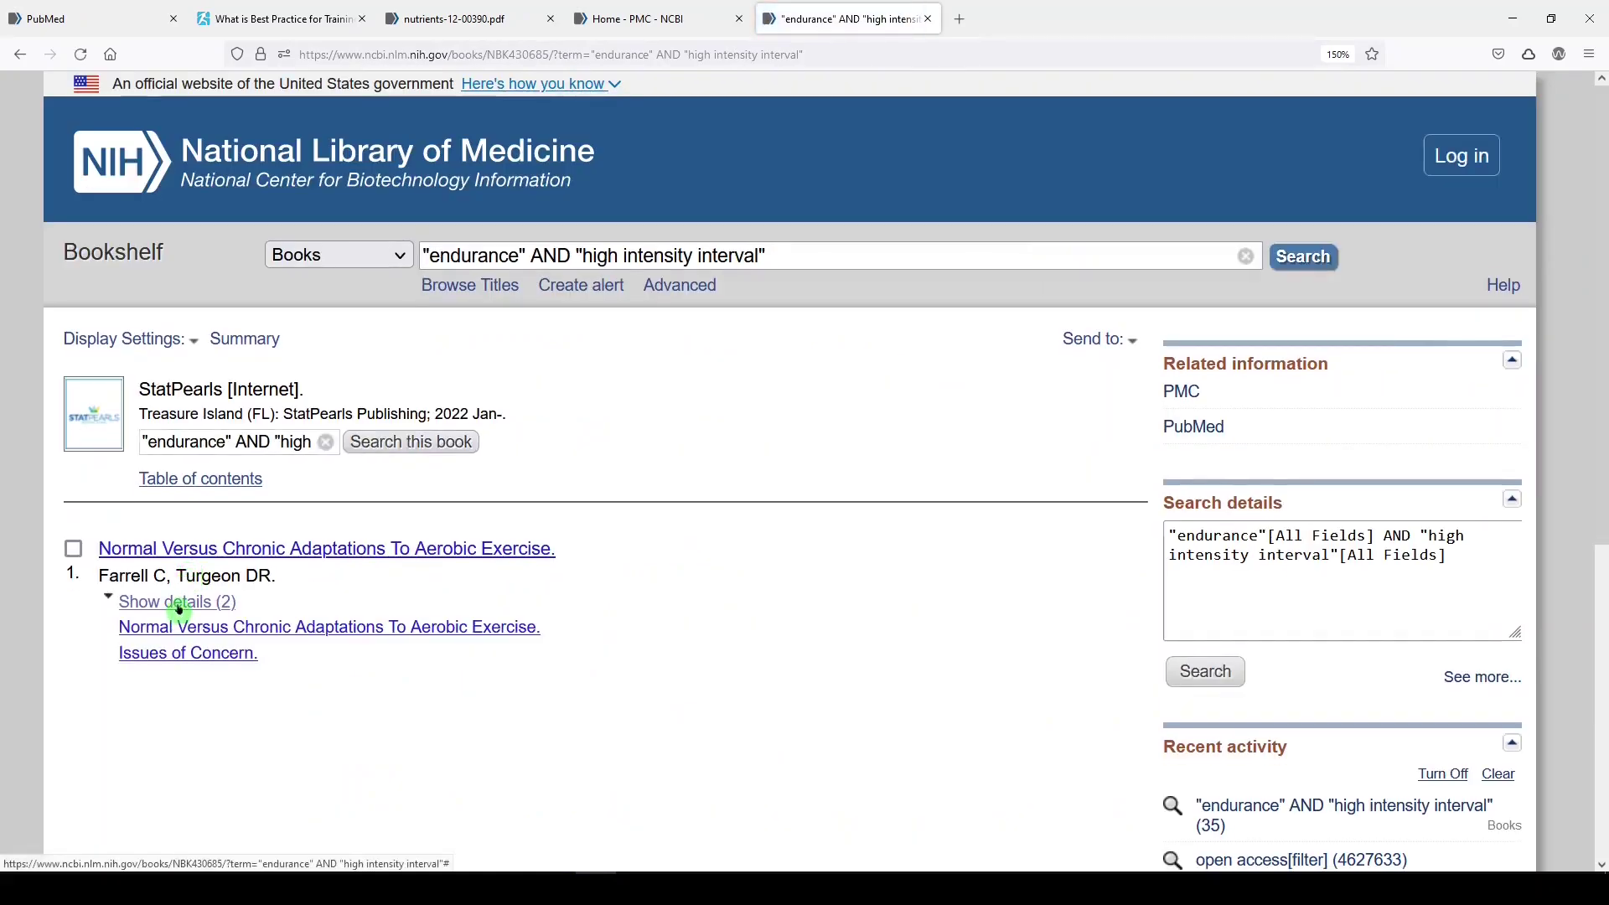
{"action": "left_click", "coordinate": [301, 631]}
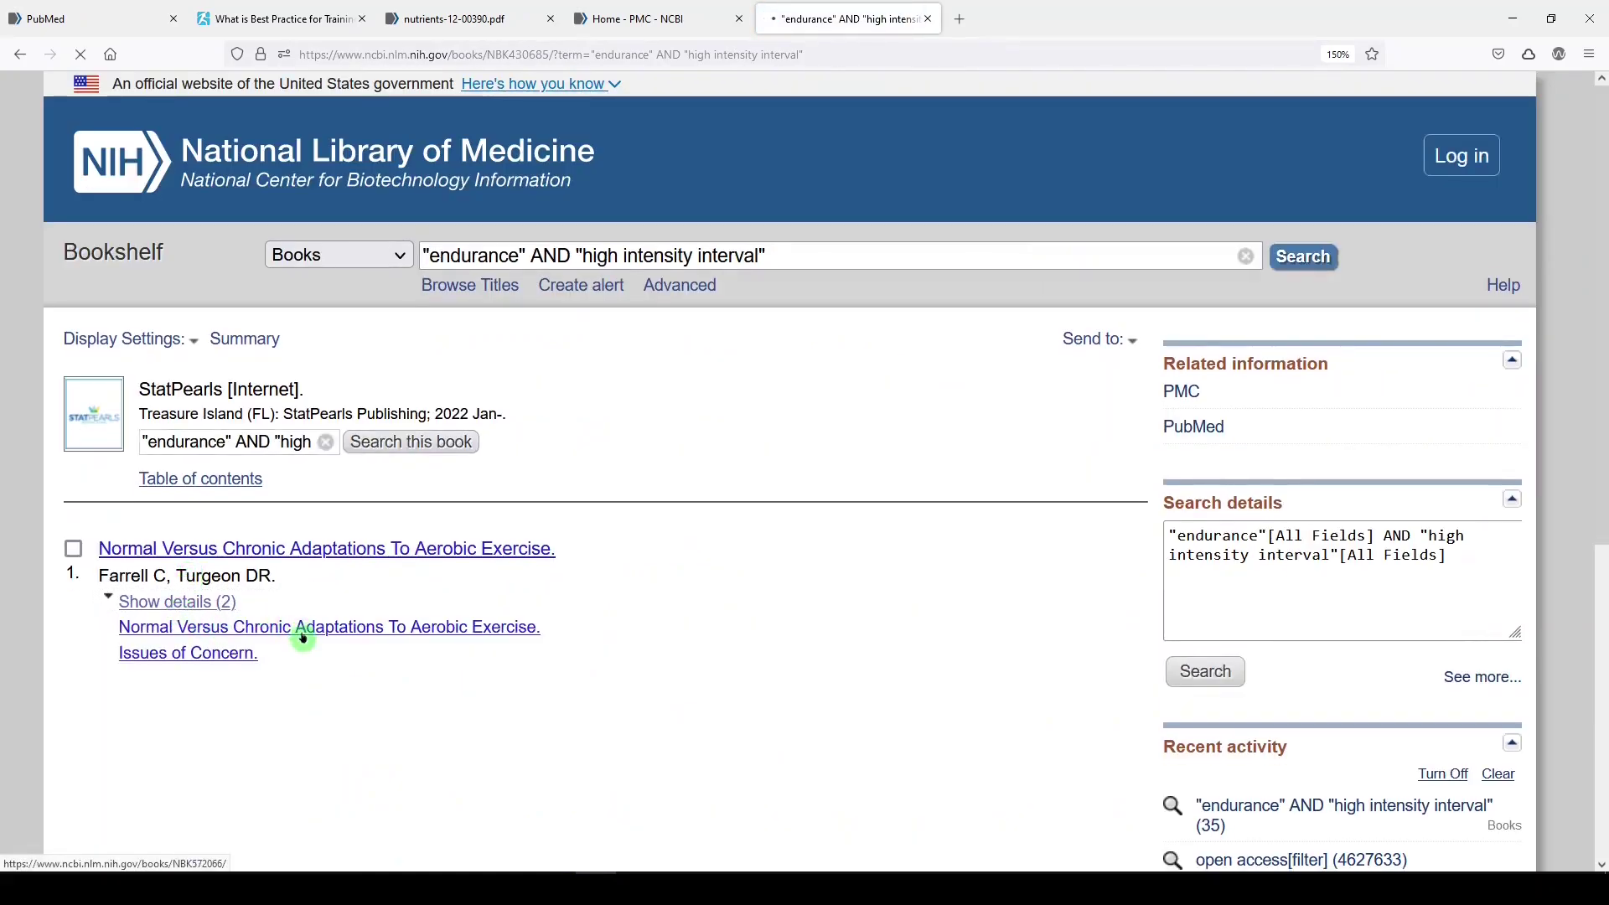
{"action": "scroll", "coordinate": [305, 634], "scroll_direction": "down", "scroll_amount": 10}
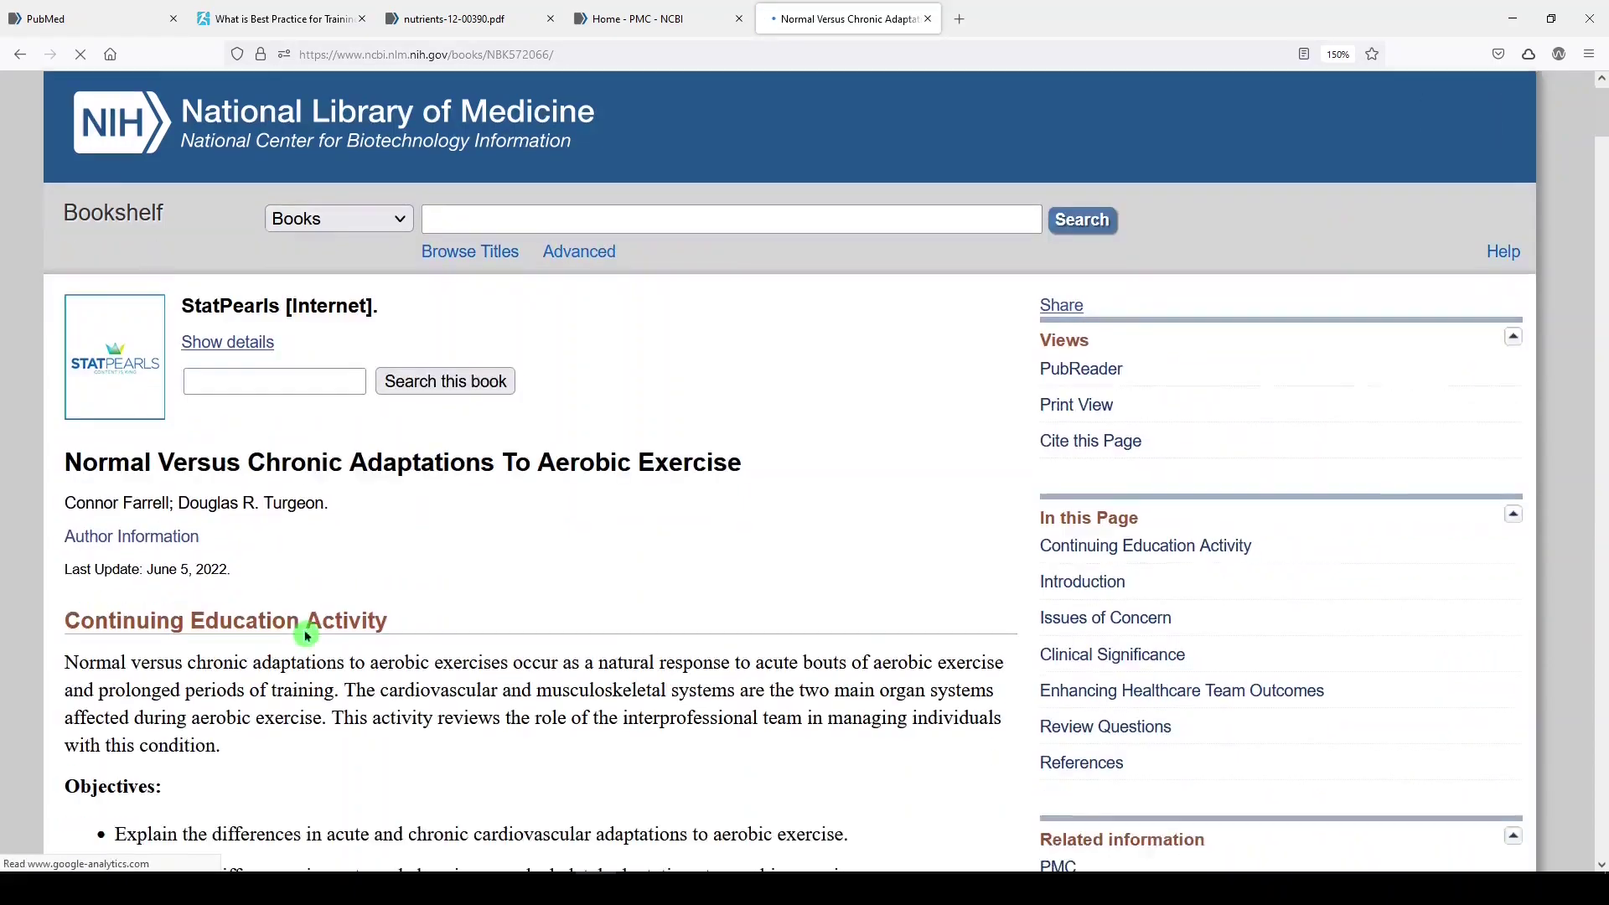
{"action": "scroll", "coordinate": [305, 635], "scroll_direction": "down", "scroll_amount": 2}
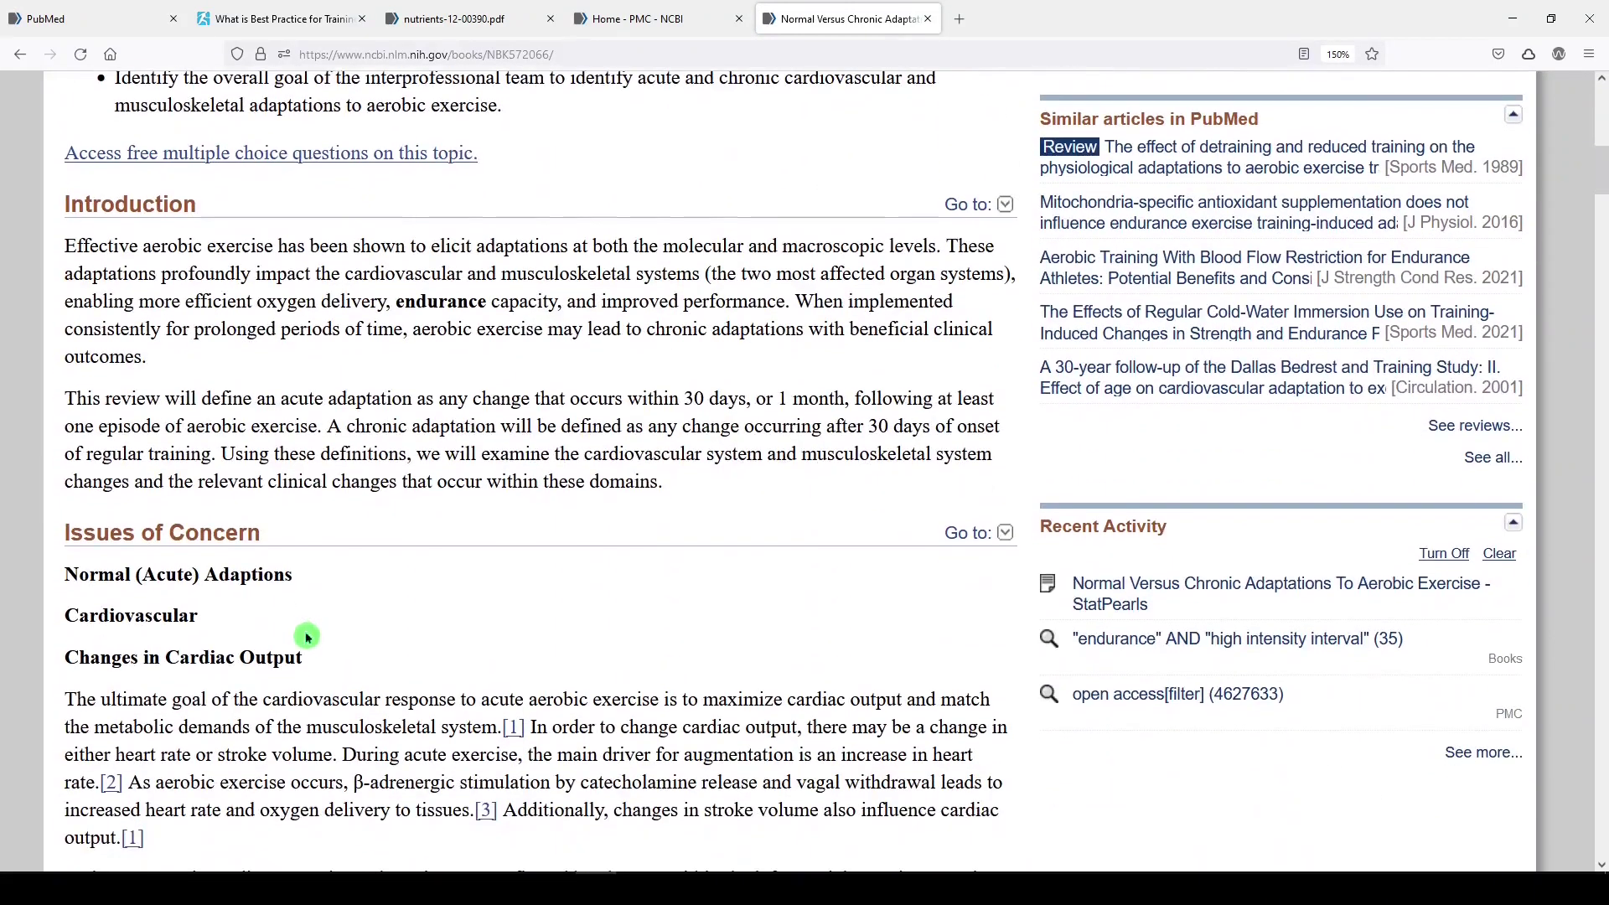
{"action": "scroll", "coordinate": [413, 381], "scroll_direction": "down", "scroll_amount": 2}
{"action": "left_click_drag", "start_coordinate": [392, 180], "coordinate": [476, 178]}
{"action": "scroll", "coordinate": [646, 394], "scroll_direction": "down", "scroll_amount": 3}
{"action": "scroll", "coordinate": [400, 572], "scroll_direction": "up", "scroll_amount": 8}
{"action": "scroll", "coordinate": [401, 573], "scroll_direction": "up", "scroll_amount": 10}
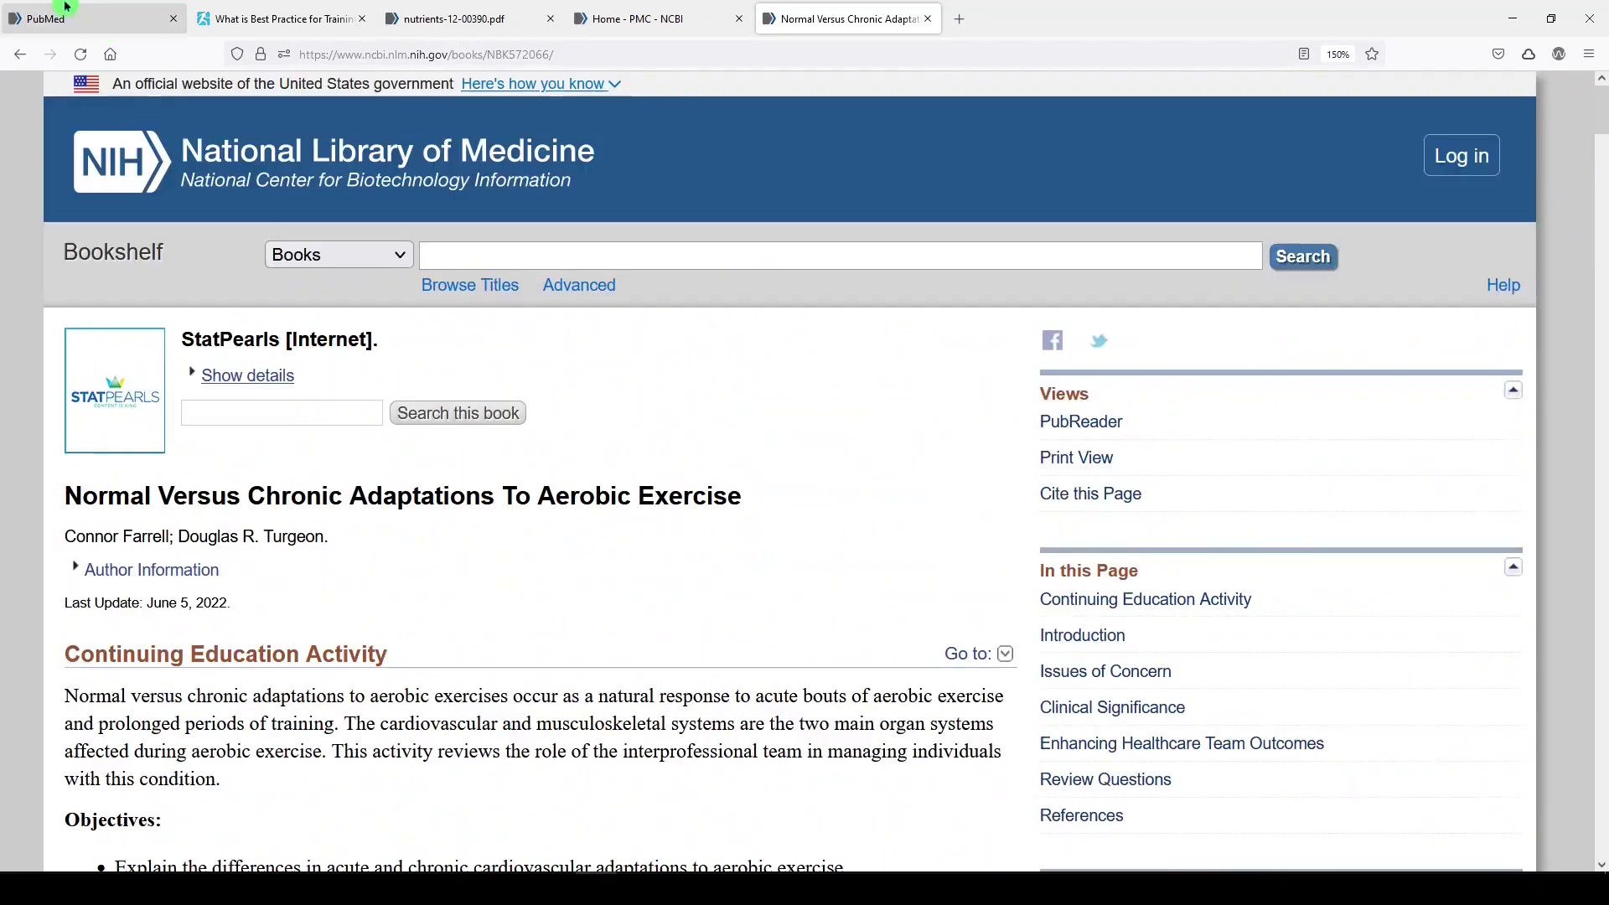
Bring the PubMed home page tab to the front
{"action": "left_click", "coordinate": [46, 18]}
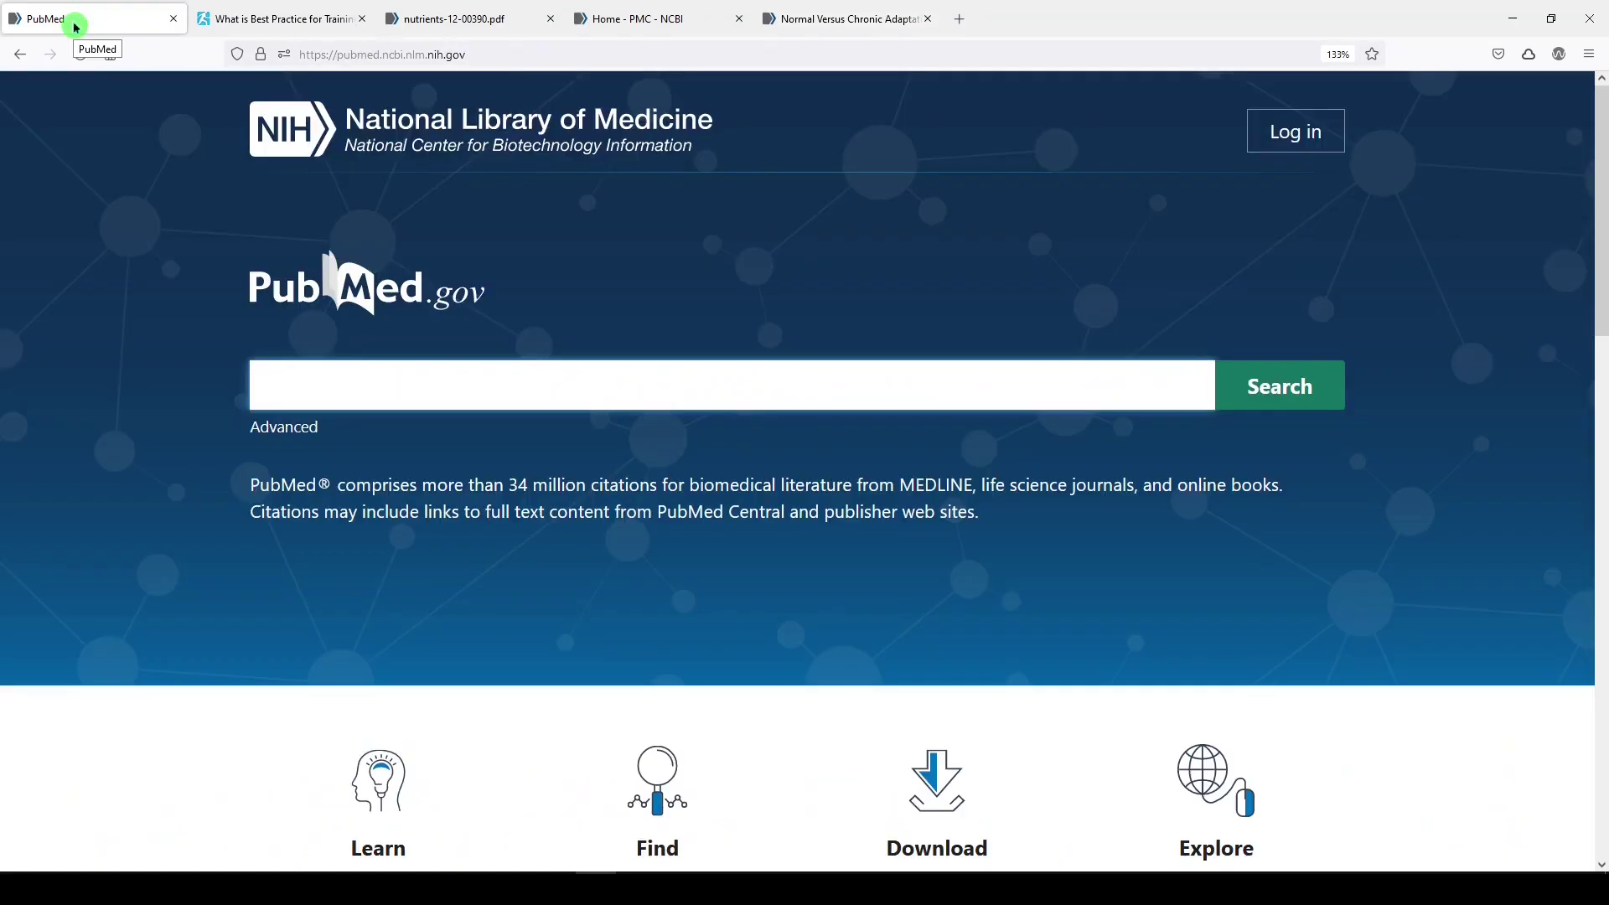